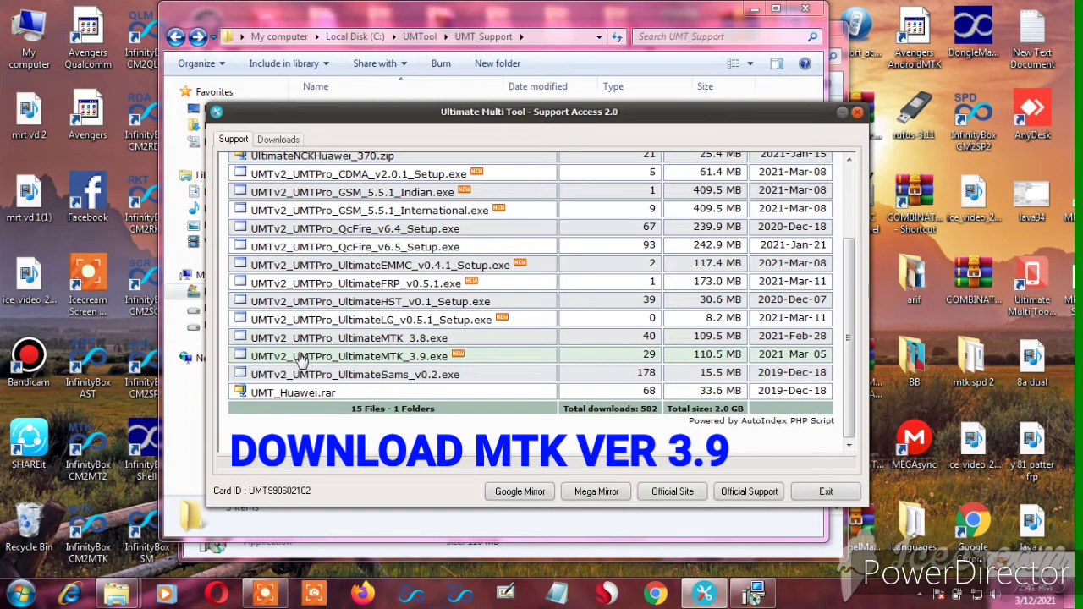
Step: Open the finished download's folder and run UMTv2_UMTPro_UltimateMTK_3.9, accepting its licence agreement and starting the installation with a desktop shortcut
{"action": "left_click", "coordinate": [279, 139]}
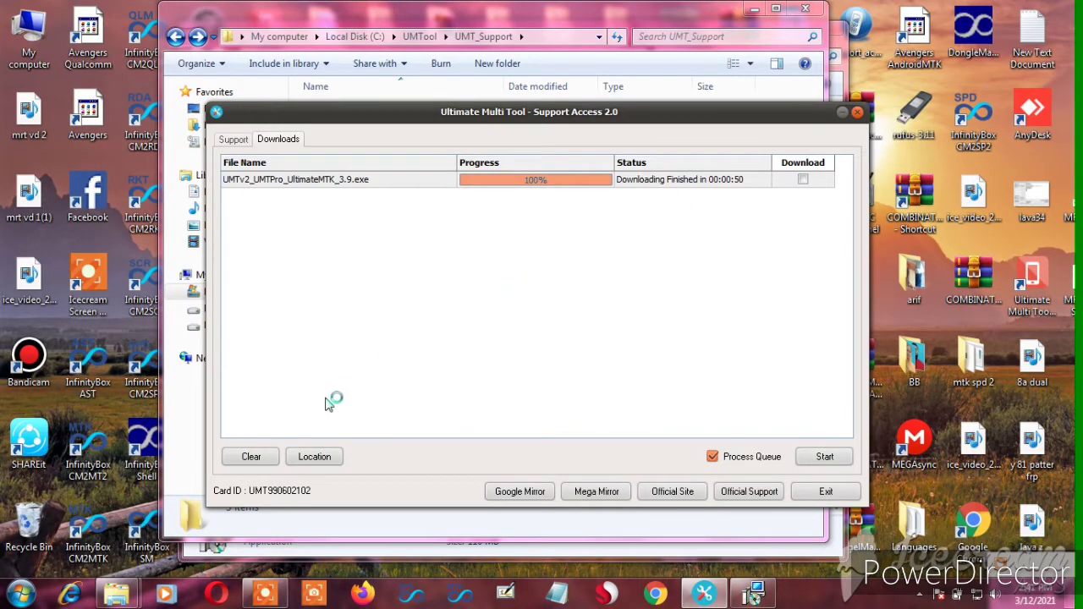
{"action": "left_click", "coordinate": [316, 454]}
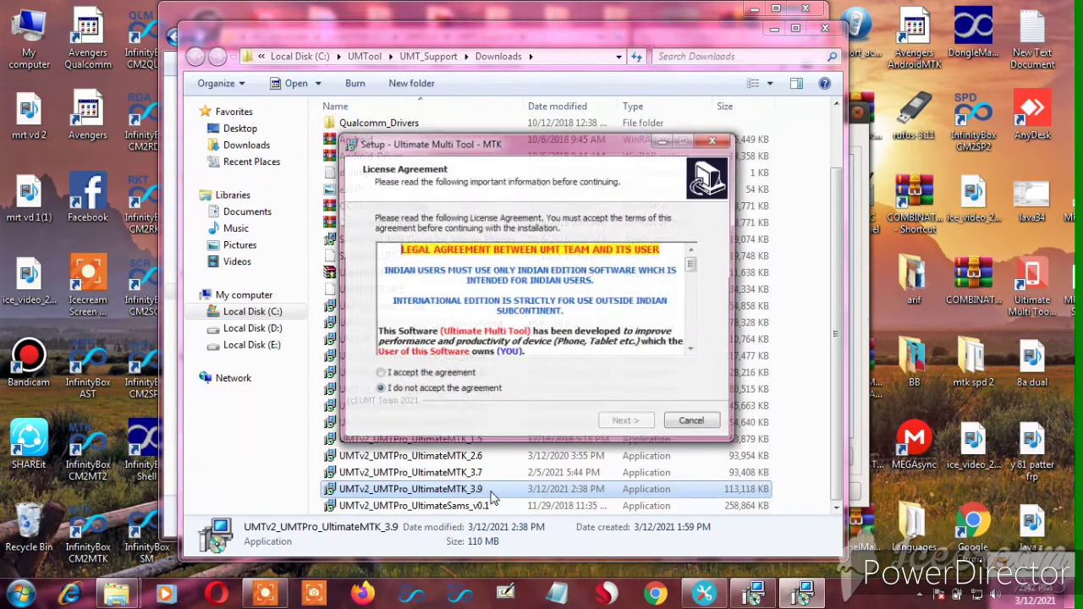
{"action": "left_click", "coordinate": [464, 375]}
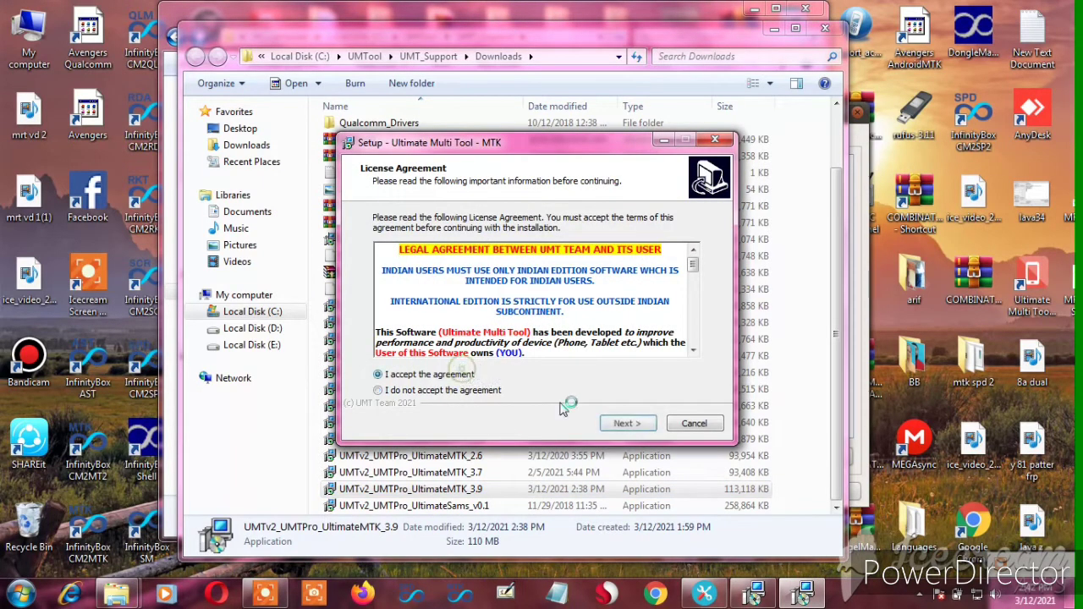
{"action": "left_click", "coordinate": [624, 424]}
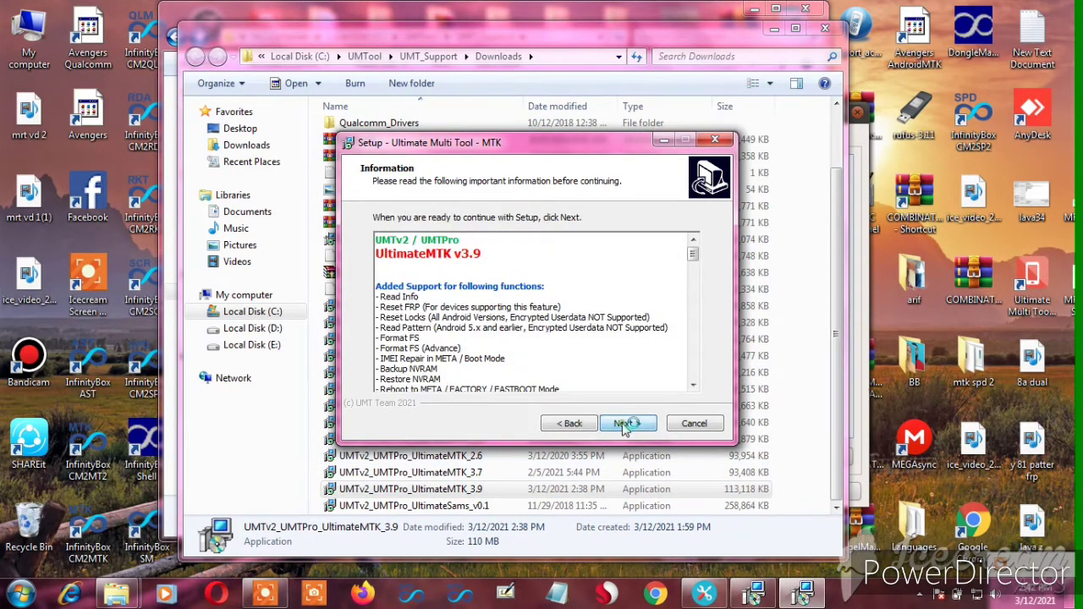
{"action": "left_click", "coordinate": [624, 424]}
{"action": "left_click", "coordinate": [624, 424]}
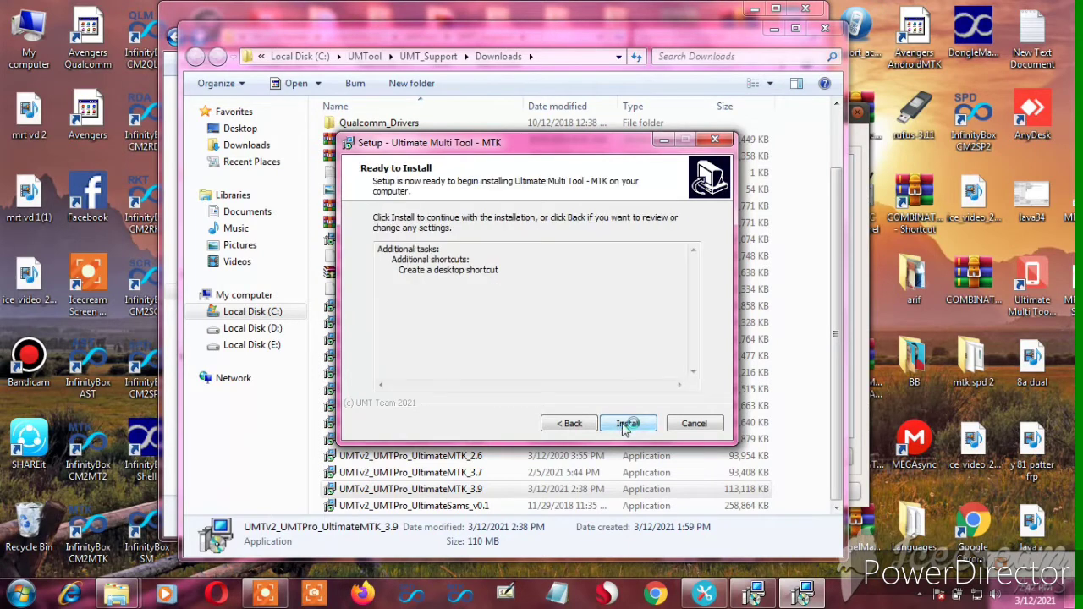
{"action": "left_click", "coordinate": [628, 423]}
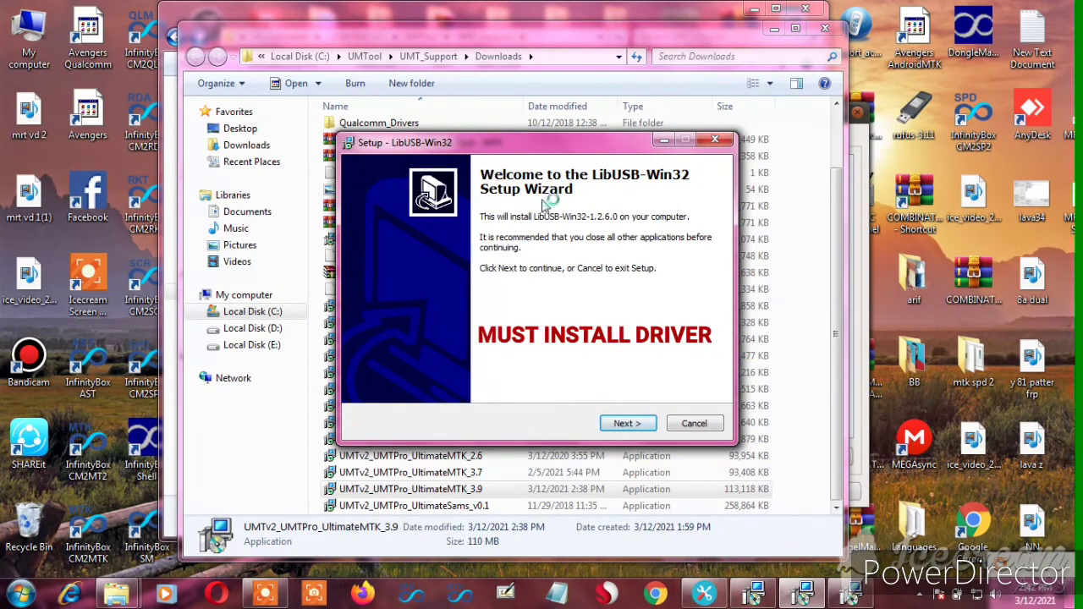
Step: Install the LibUSB-Win32 driver in C:\Program Files\LibUSB-Win32, accepting its licence and launching the filter installer wizard on finish
{"action": "left_click", "coordinate": [621, 423]}
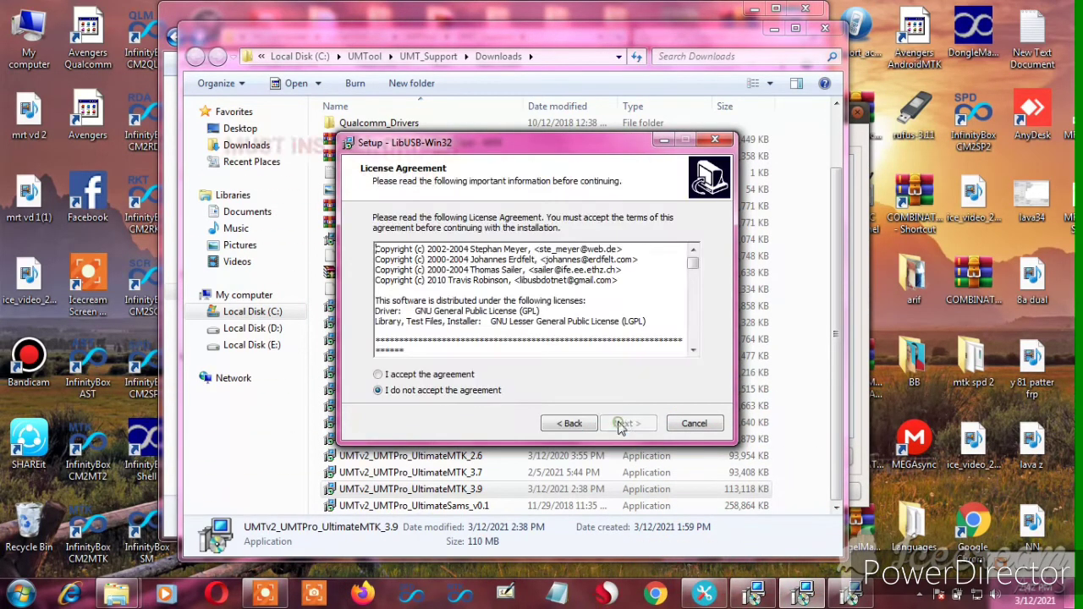
{"action": "left_click", "coordinate": [468, 374]}
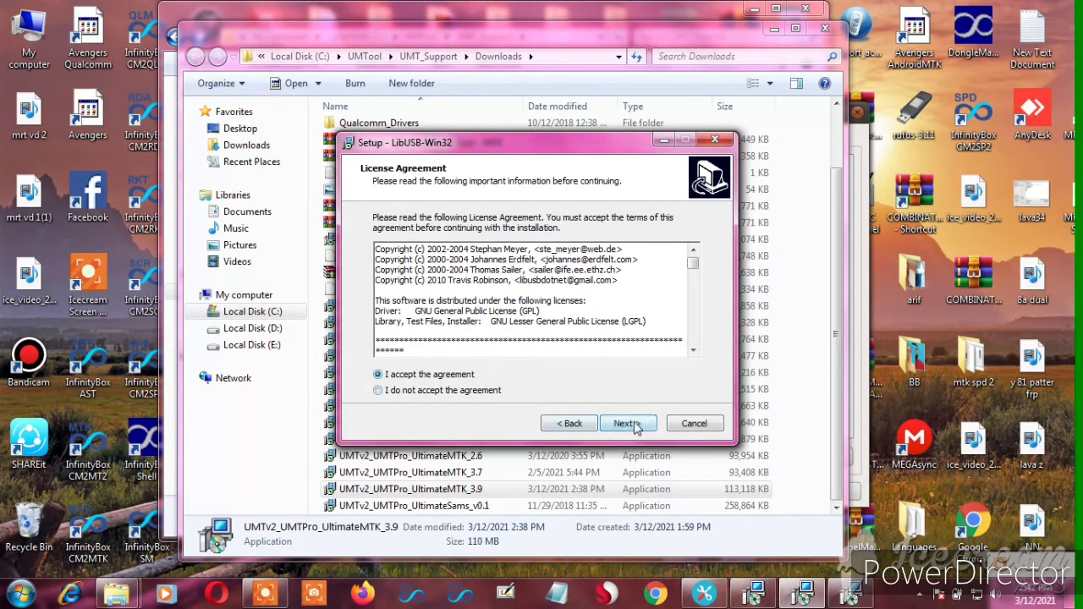
{"action": "left_click", "coordinate": [633, 425]}
{"action": "left_click", "coordinate": [633, 425]}
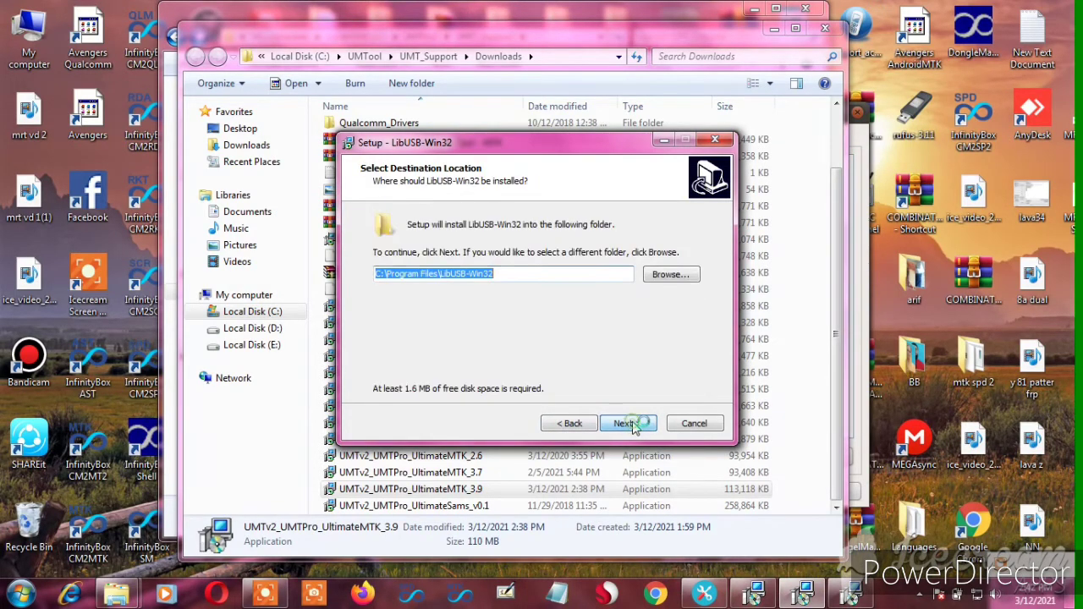
{"action": "left_click", "coordinate": [633, 425]}
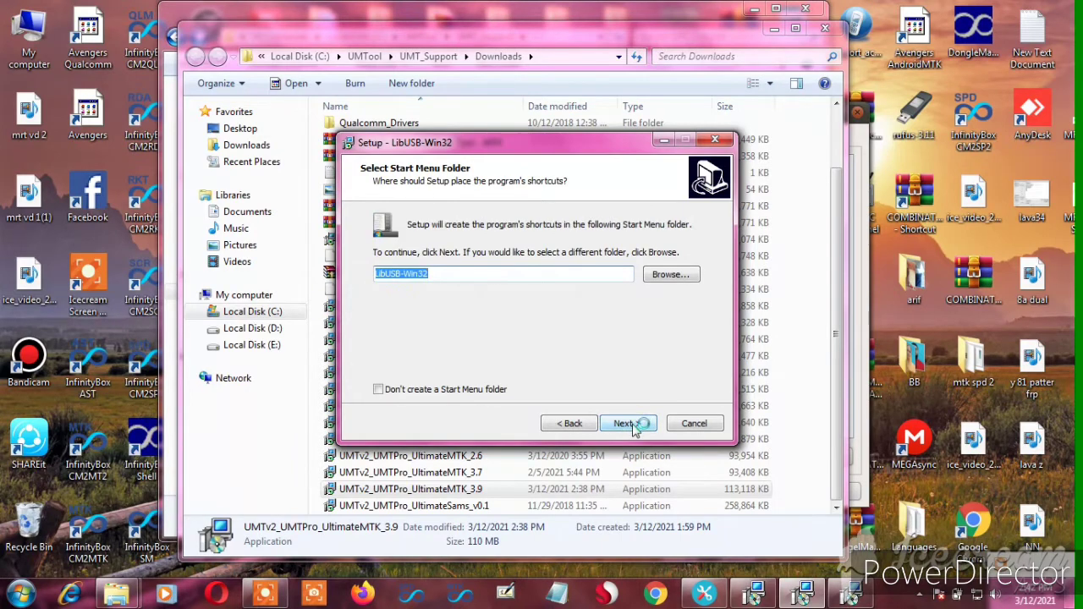
{"action": "left_click", "coordinate": [636, 428]}
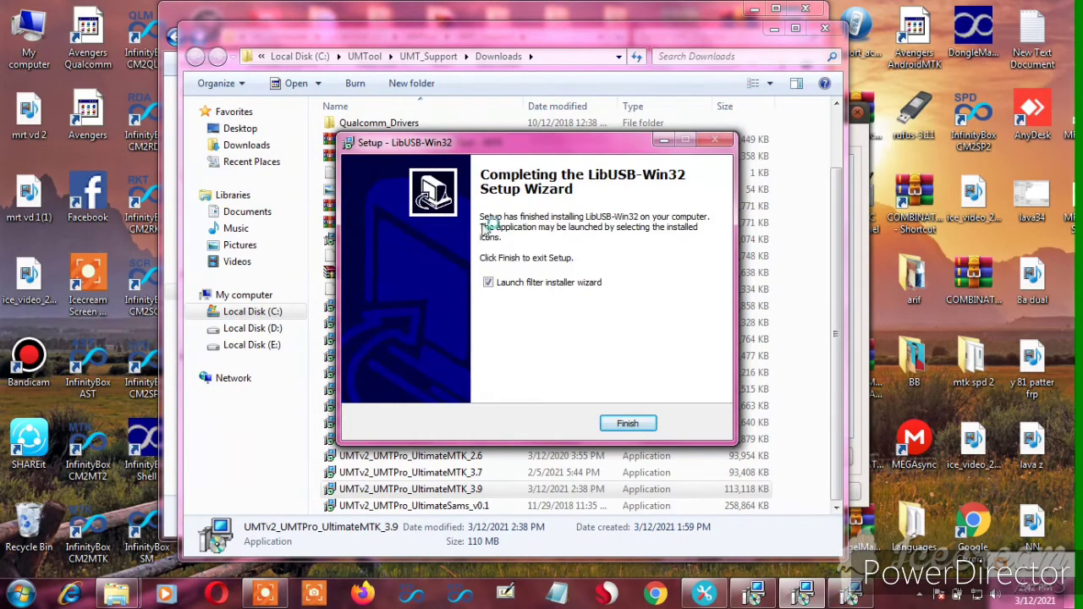
{"action": "left_click", "coordinate": [629, 425]}
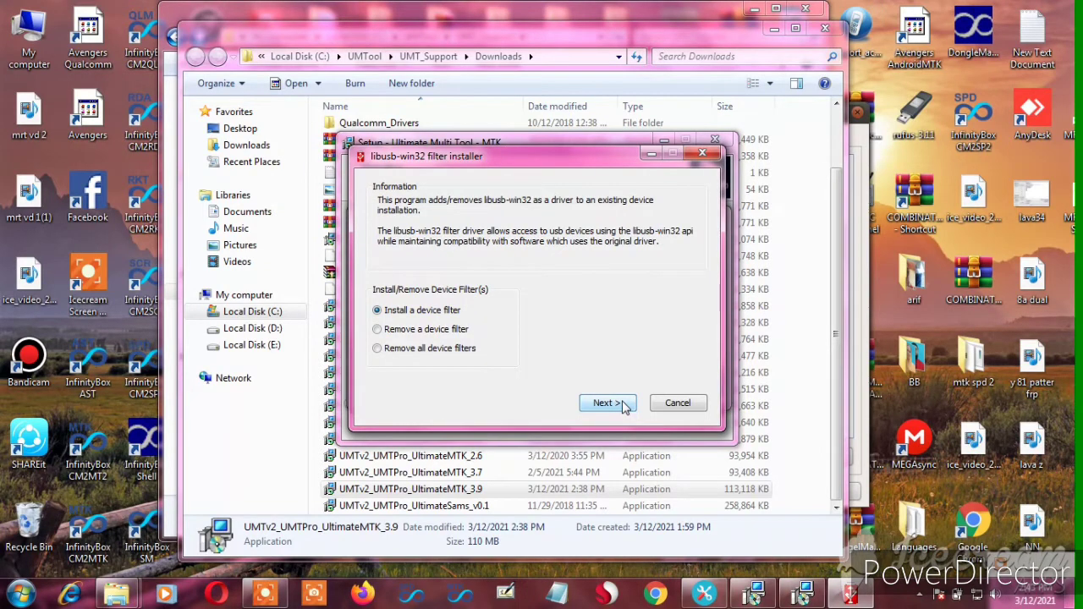
Step: Look through the devices offered for a libusb-win32 filter and exit the filter installer without installing one
{"action": "left_click", "coordinate": [624, 407]}
{"action": "left_click", "coordinate": [684, 385]}
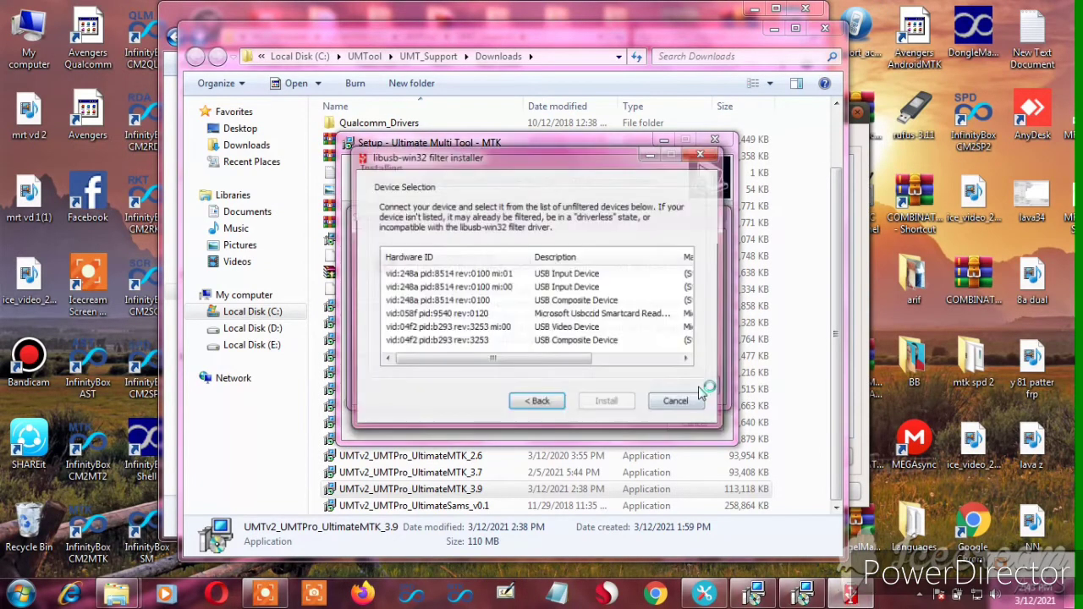
{"action": "left_click", "coordinate": [576, 341]}
{"action": "left_click", "coordinate": [583, 328]}
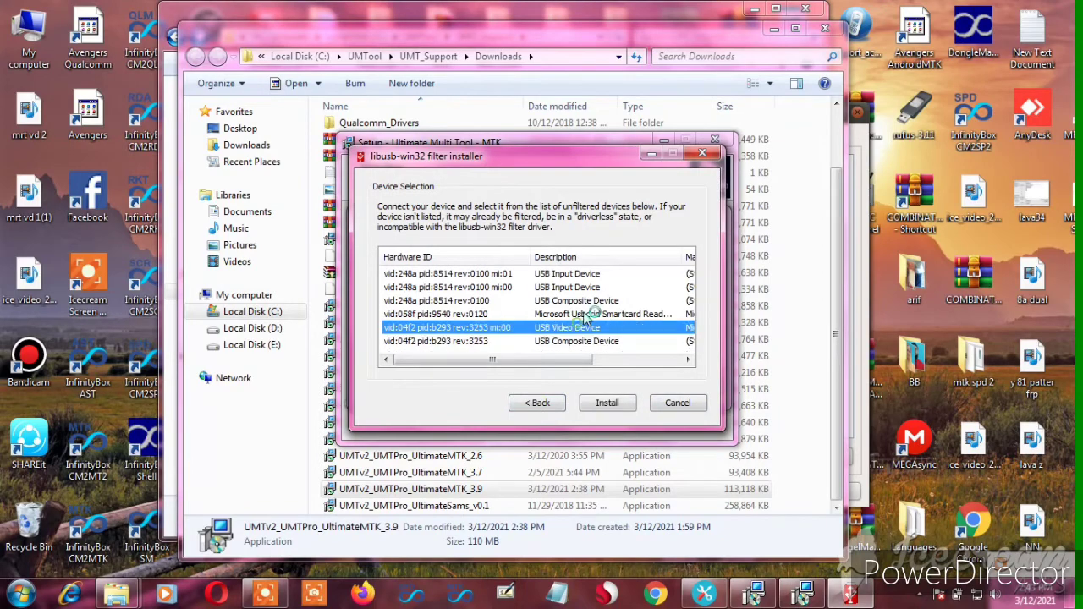
{"action": "left_click", "coordinate": [586, 314]}
{"action": "left_click", "coordinate": [591, 301]}
{"action": "left_click", "coordinate": [594, 273]}
{"action": "left_click", "coordinate": [674, 406]}
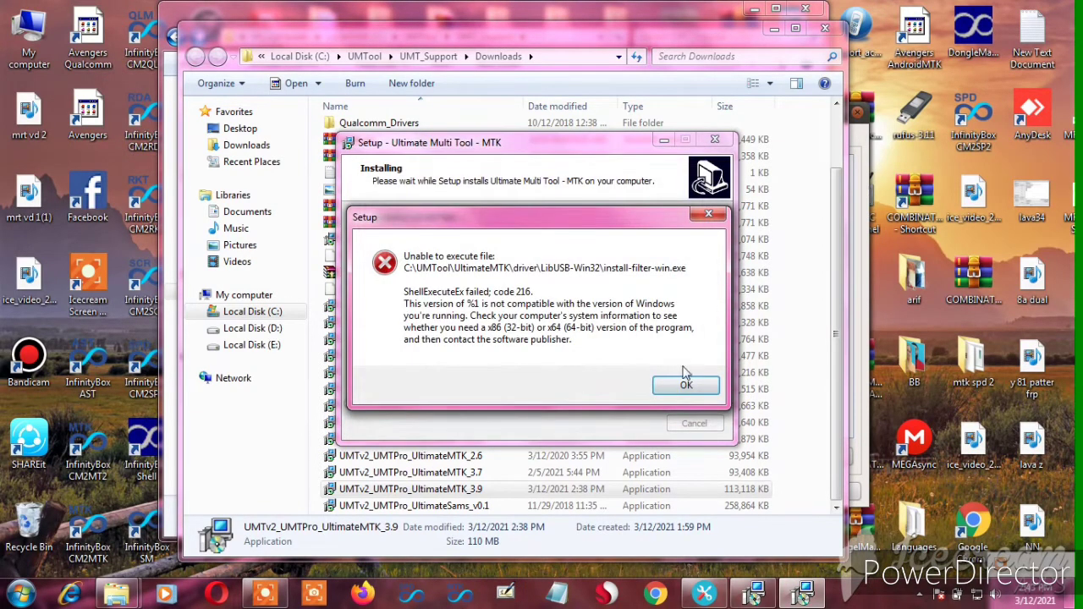
Step: Dismiss the setup error and finish the Ultimate Multi Tool - MTK installation
{"action": "left_click", "coordinate": [685, 385]}
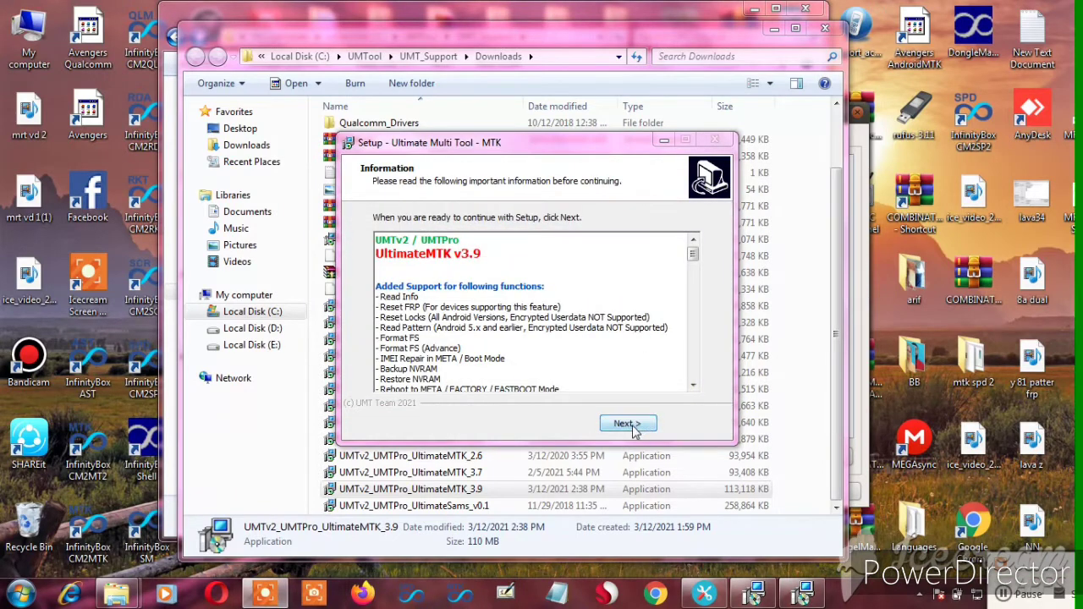
{"action": "left_click", "coordinate": [627, 423]}
{"action": "left_click", "coordinate": [633, 424]}
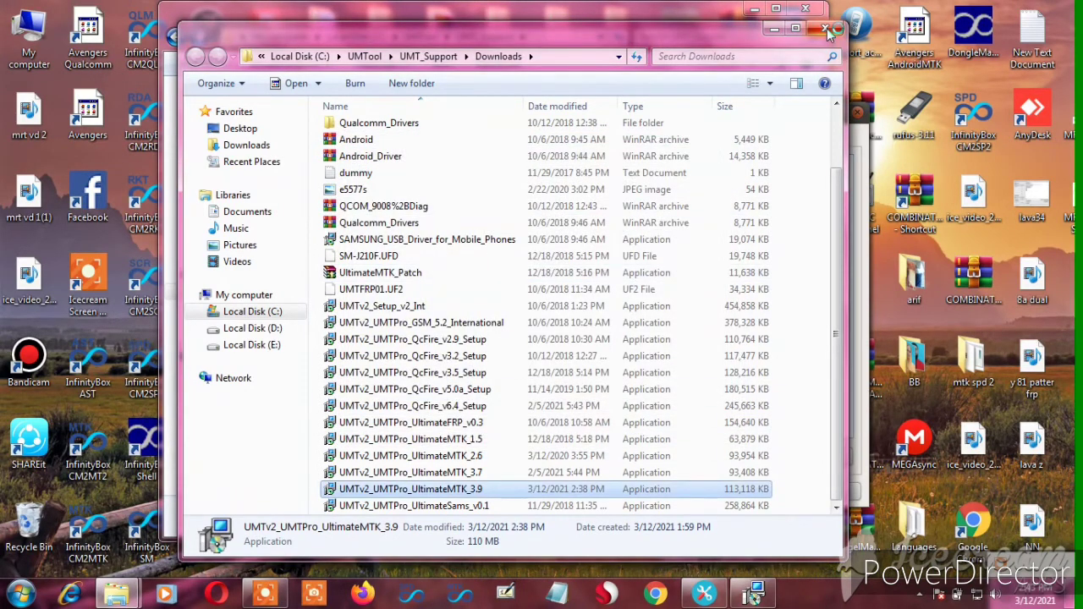
Step: Close the open folder windows and Support Access, and exit the leftover Ultimate Multi Tool - MTK setup
{"action": "left_click", "coordinate": [828, 30]}
{"action": "left_click", "coordinate": [806, 8]}
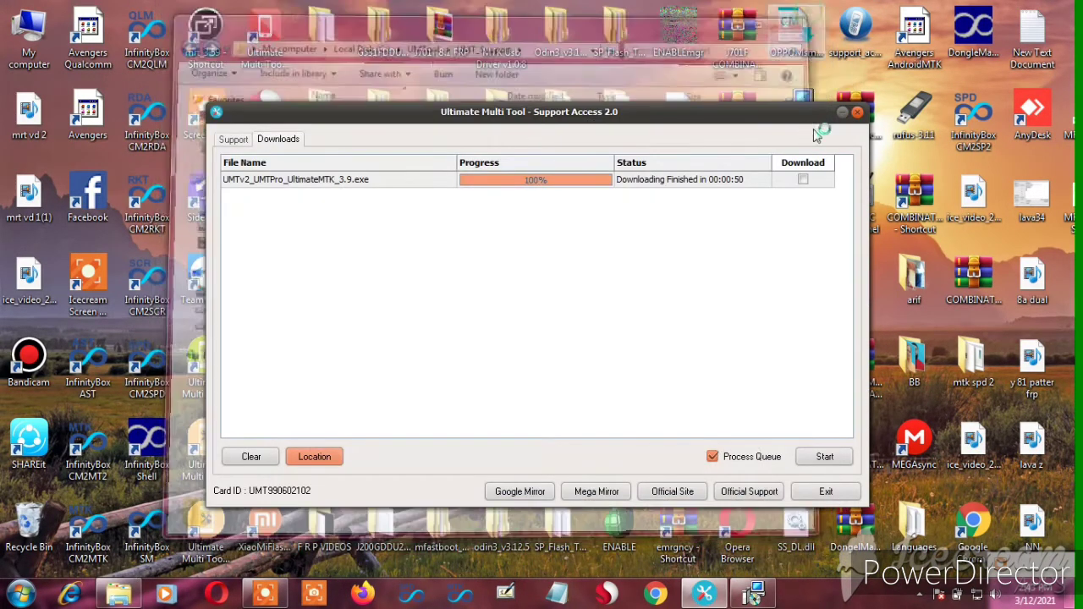
{"action": "left_click", "coordinate": [857, 113]}
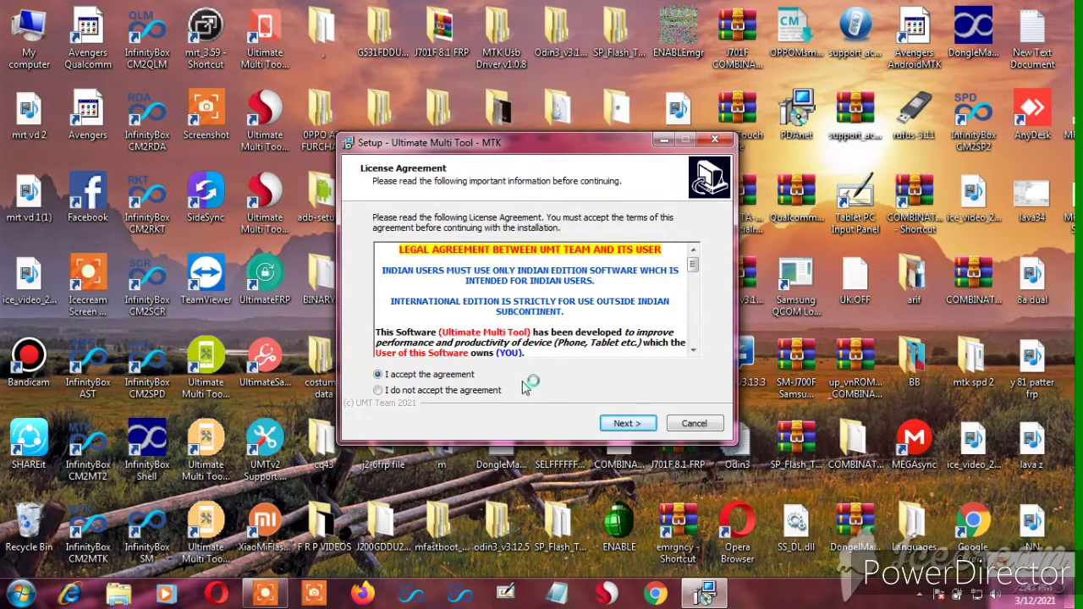
{"action": "left_click", "coordinate": [694, 424]}
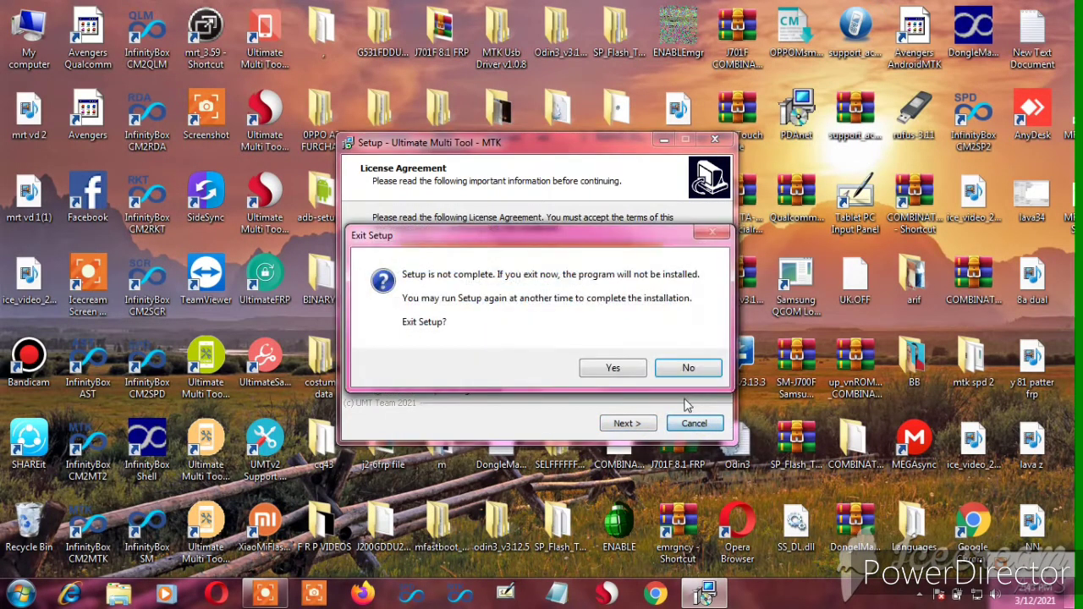
{"action": "left_click", "coordinate": [638, 373]}
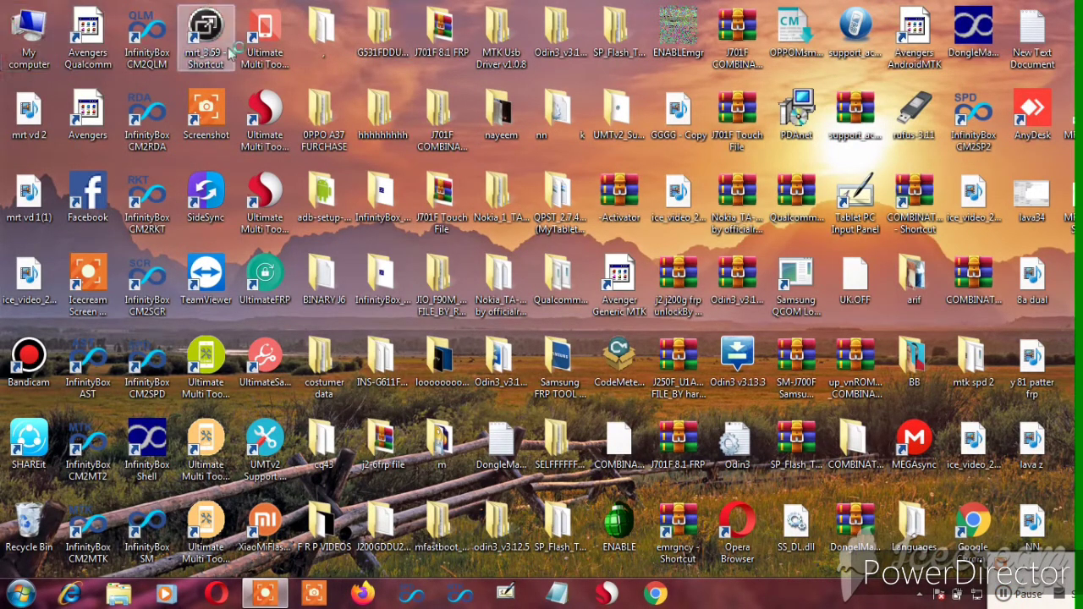
Step: Launch Ultimate Multi Tool - MTK v3.9 from the desktop and show its Tools / FRP functions
{"action": "left_click", "coordinate": [263, 51]}
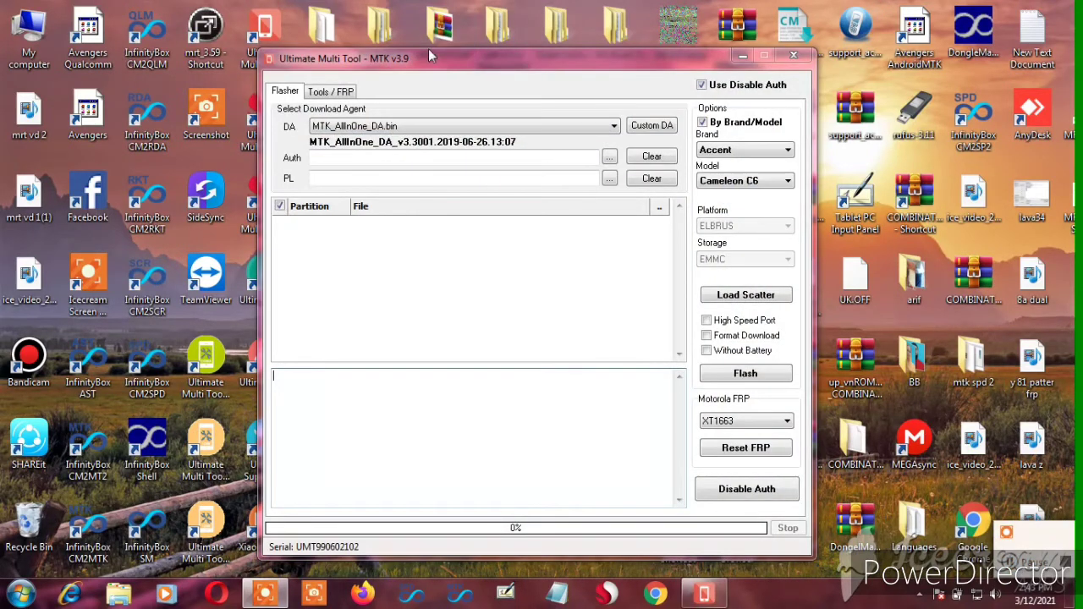
{"action": "left_click_drag", "start_coordinate": [428, 53], "coordinate": [390, 59]}
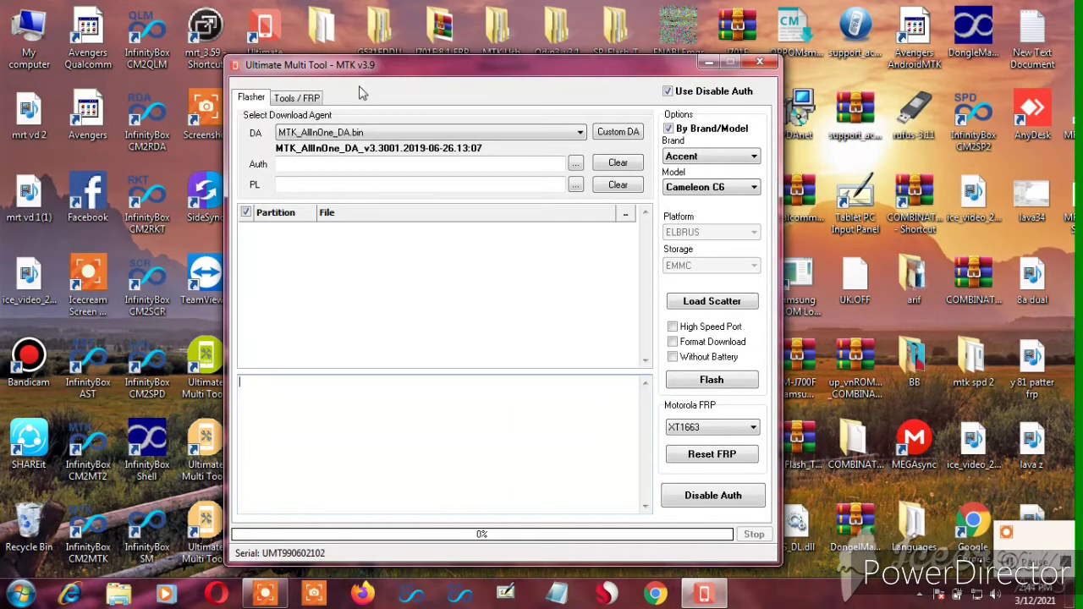
{"action": "left_click", "coordinate": [302, 100]}
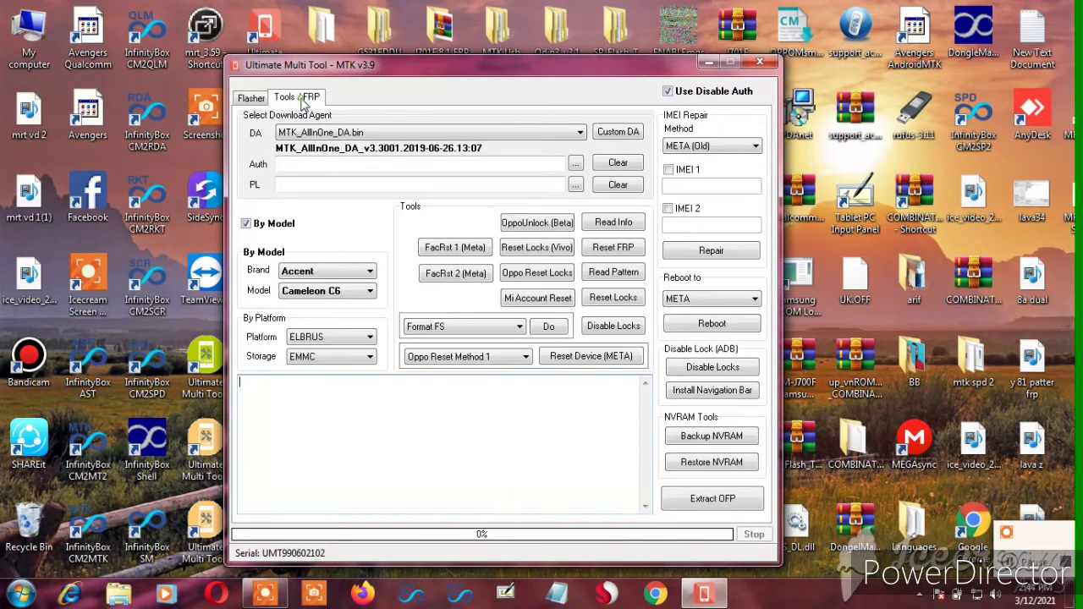
Step: Set the phone brand to Oppo for the Tools / FRP functions
{"action": "left_click", "coordinate": [356, 280]}
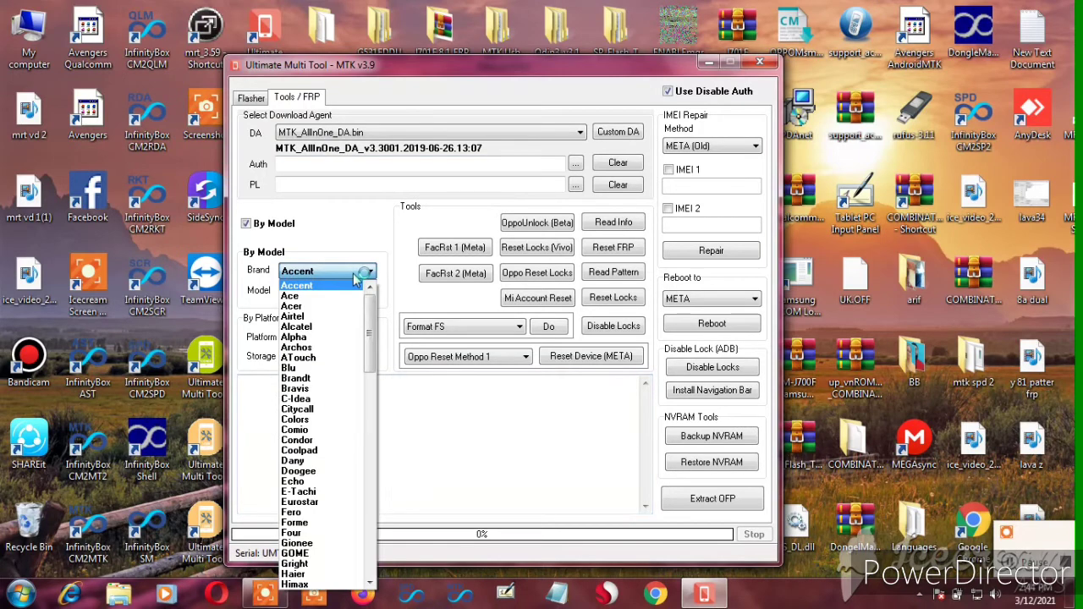
{"action": "key", "text": "o"}
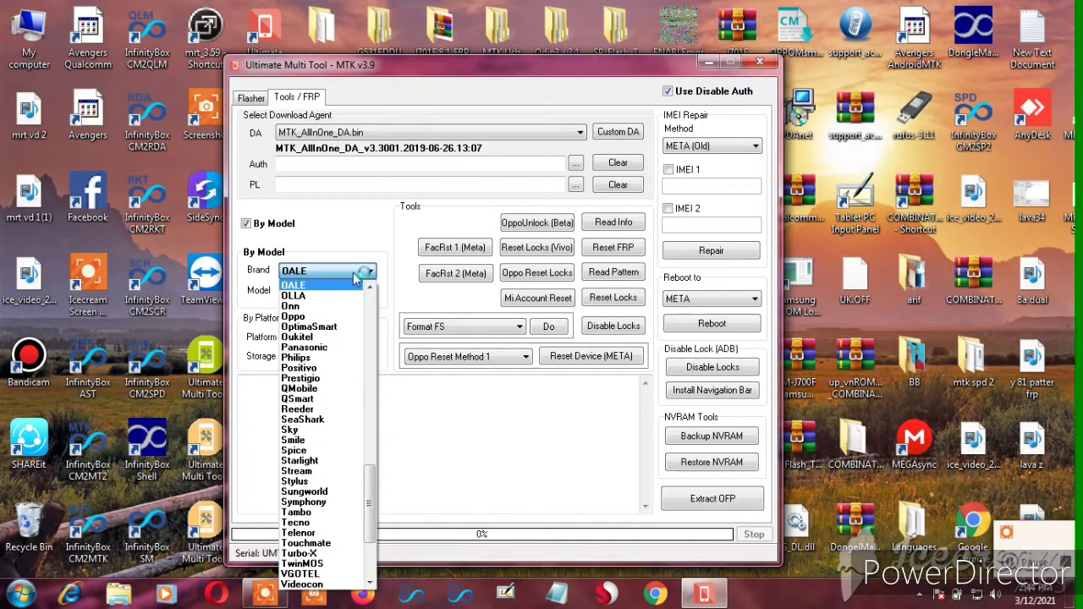
{"action": "left_click", "coordinate": [315, 316]}
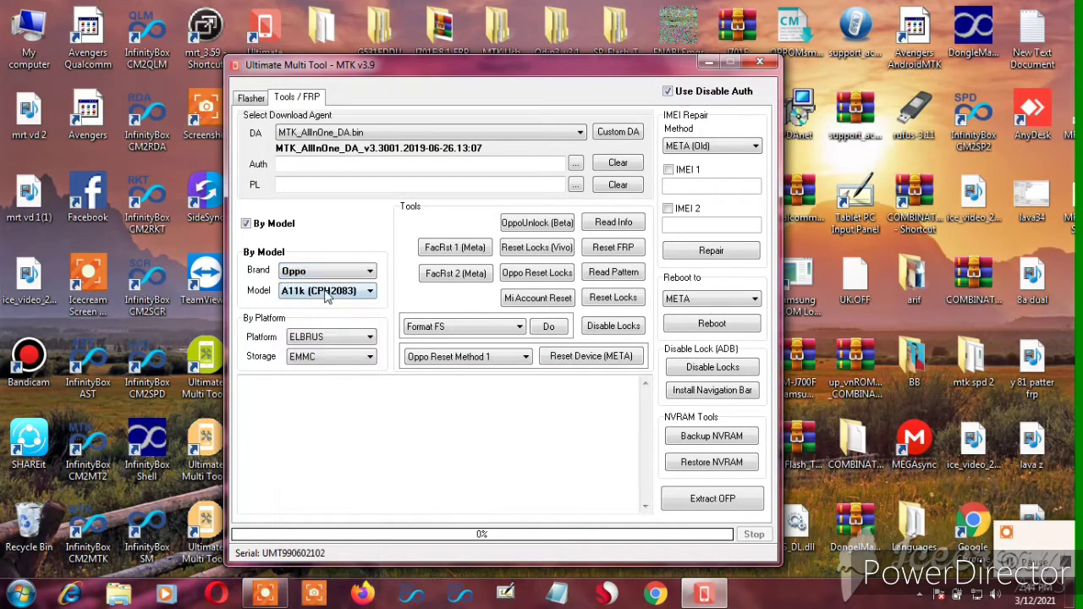
Step: Examine the full range of supported Oppo models, from A11k through the Realme and Reno entries
{"action": "left_click", "coordinate": [327, 291]}
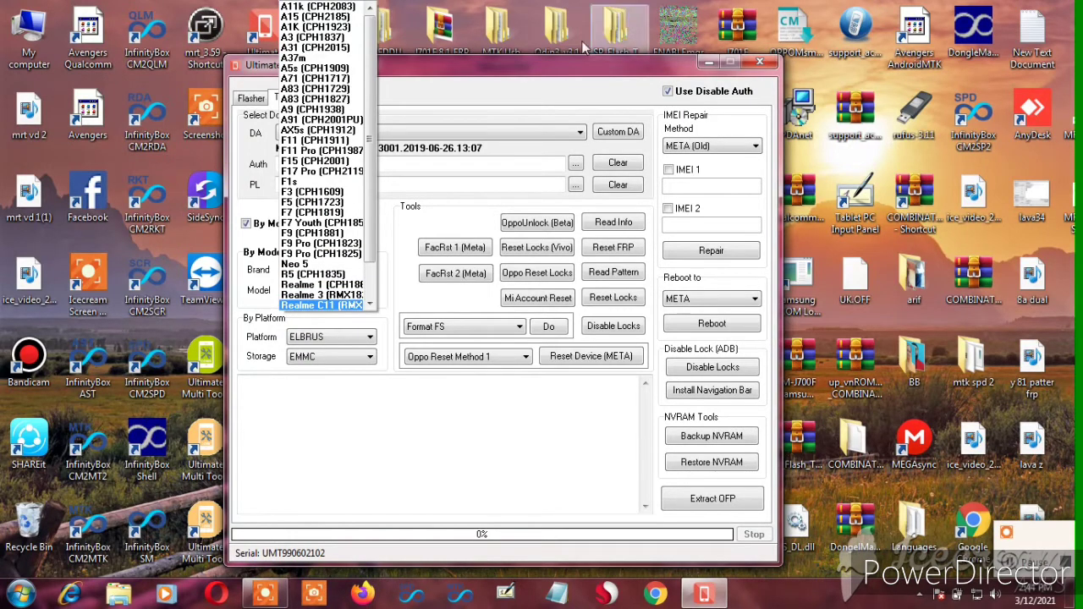
{"action": "left_click", "coordinate": [557, 64]}
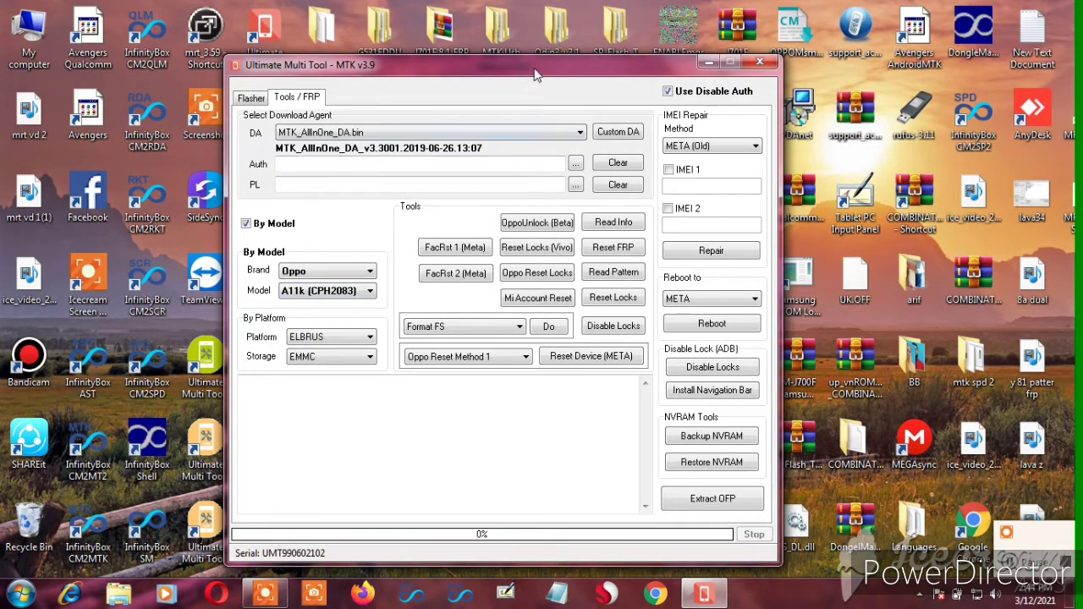
{"action": "left_click_drag", "start_coordinate": [535, 75], "coordinate": [517, 125]}
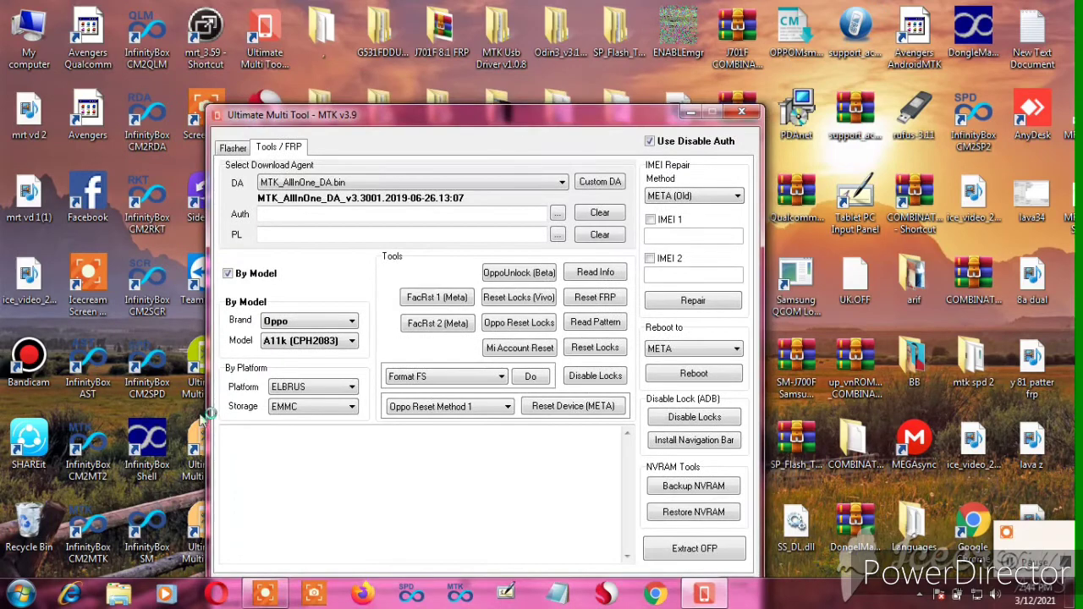
{"action": "left_click", "coordinate": [352, 342]}
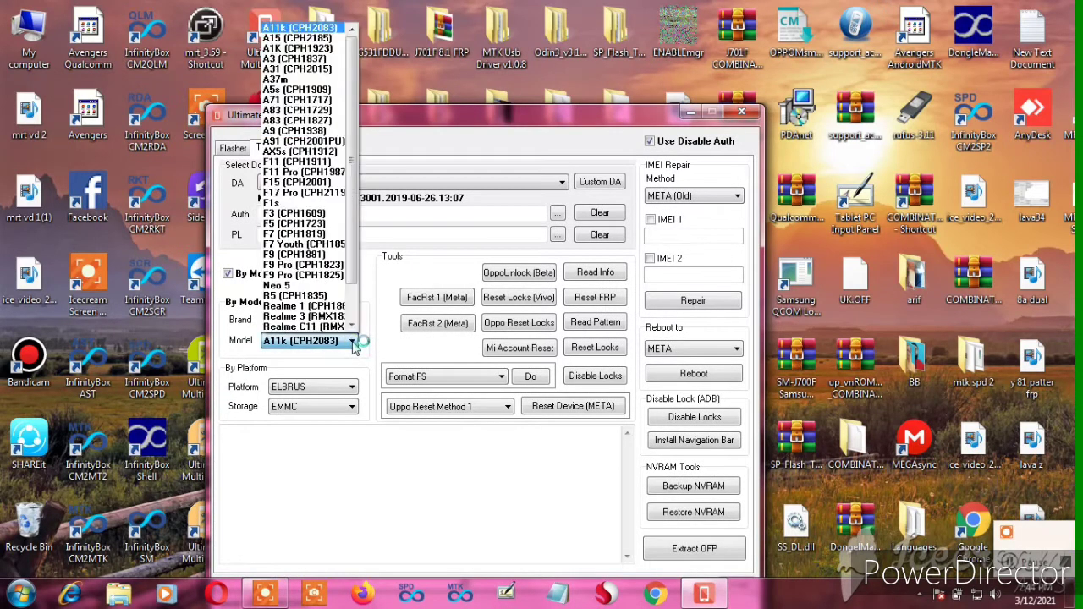
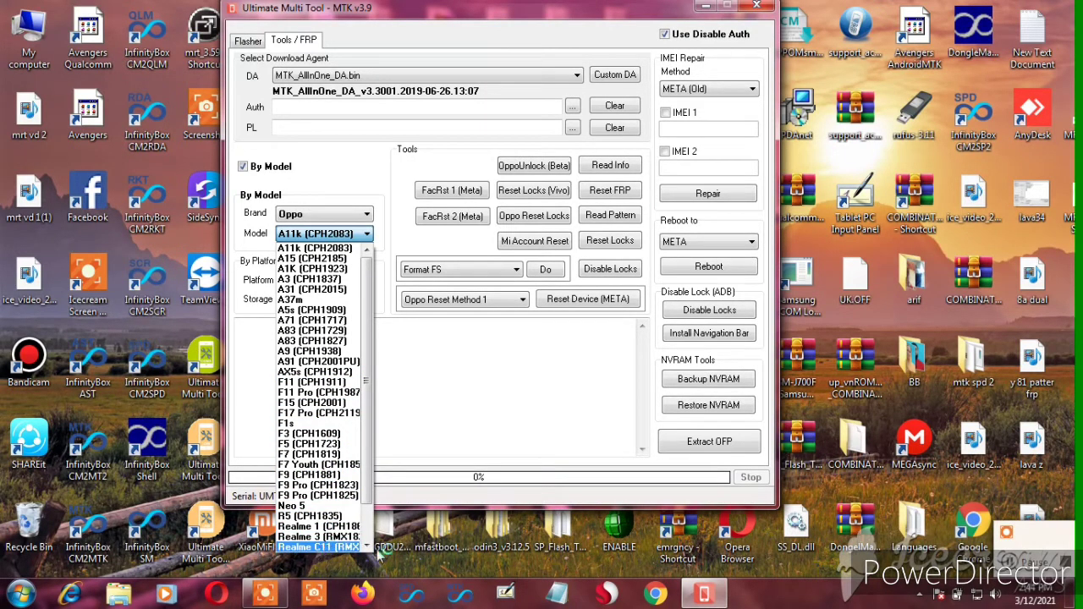
{"action": "left_click", "coordinate": [365, 546]}
{"action": "left_click", "coordinate": [366, 547]}
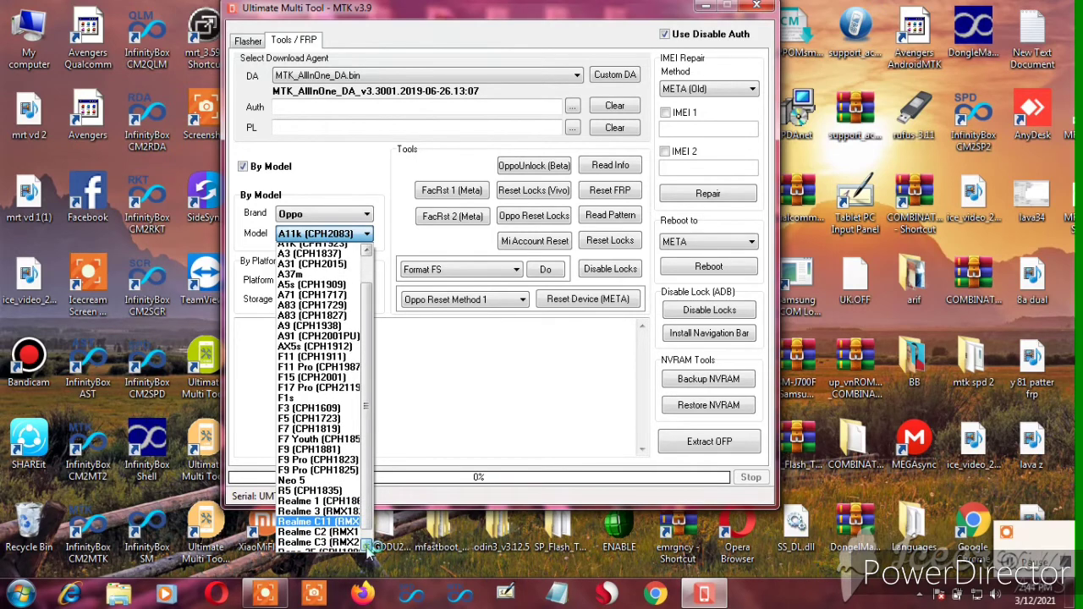
{"action": "left_click", "coordinate": [366, 547]}
{"action": "left_click", "coordinate": [367, 547]}
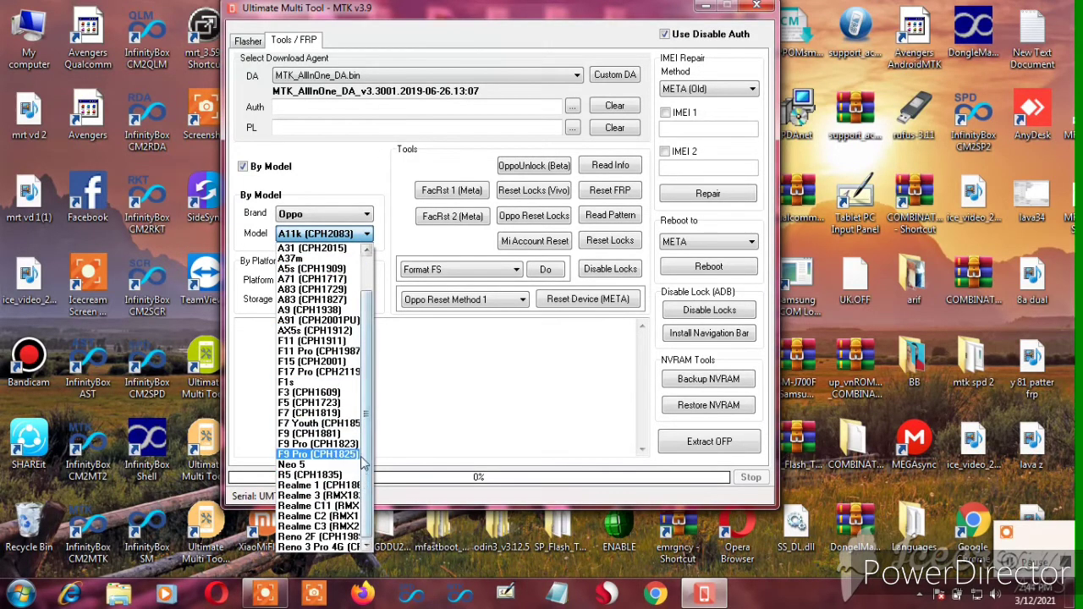
{"action": "left_click", "coordinate": [429, 382]}
Step: Set the phone brand to Xiaomi and examine the Xiaomi models that are supported
{"action": "left_click", "coordinate": [325, 216]}
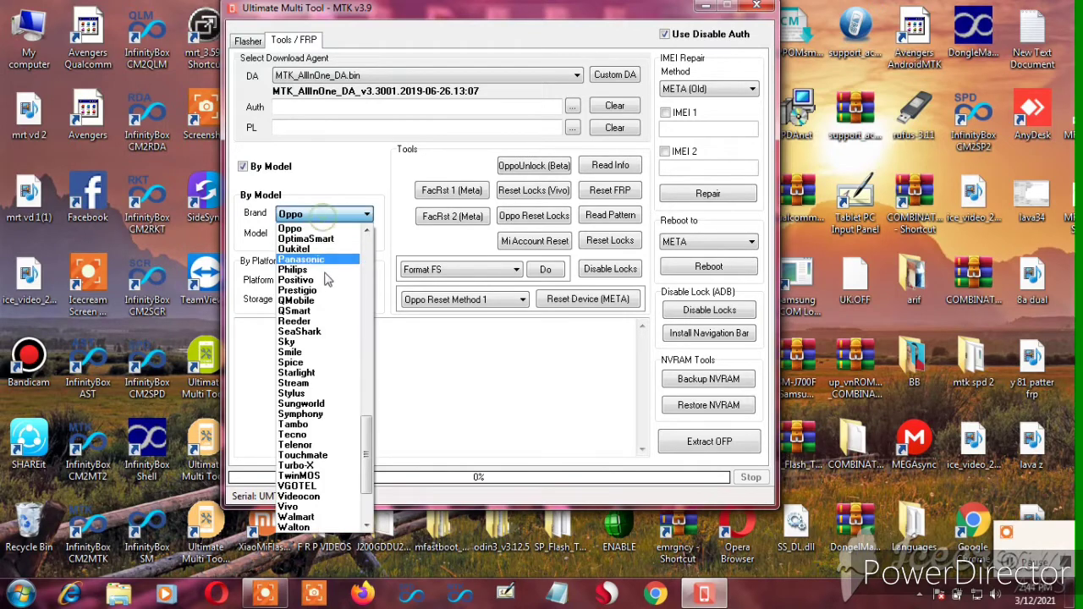
{"action": "key", "text": "x"}
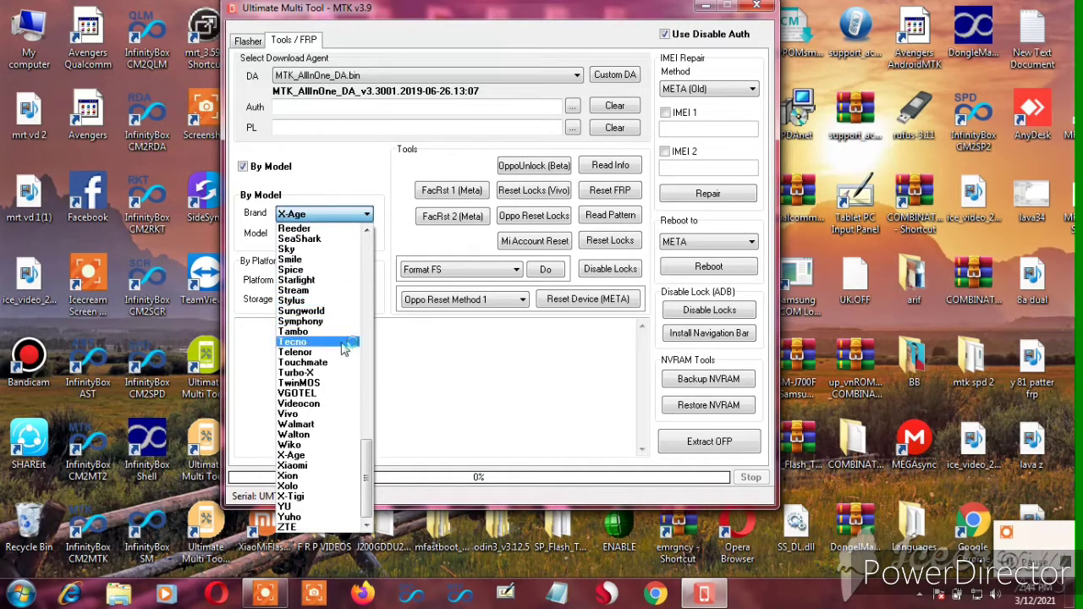
{"action": "left_click", "coordinate": [322, 466]}
{"action": "left_click", "coordinate": [366, 235]}
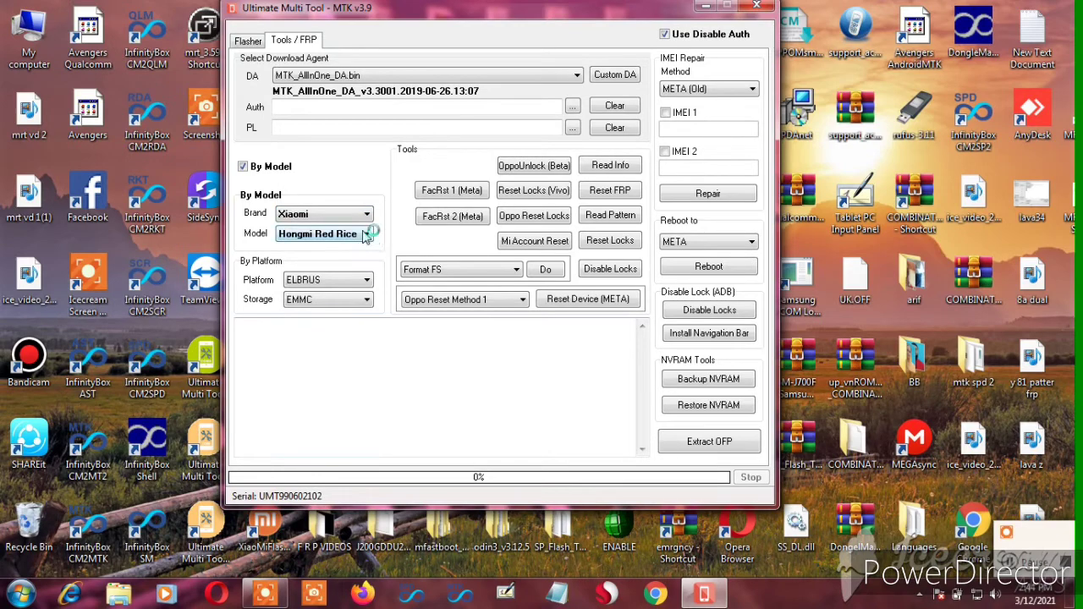
{"action": "left_click", "coordinate": [366, 237]}
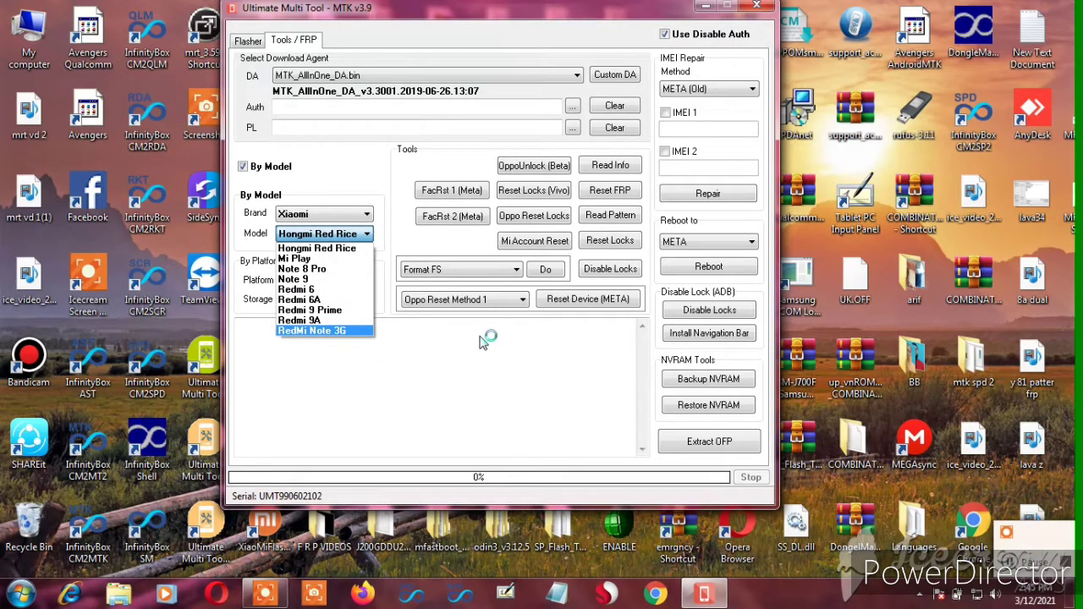
{"action": "left_click", "coordinate": [501, 390]}
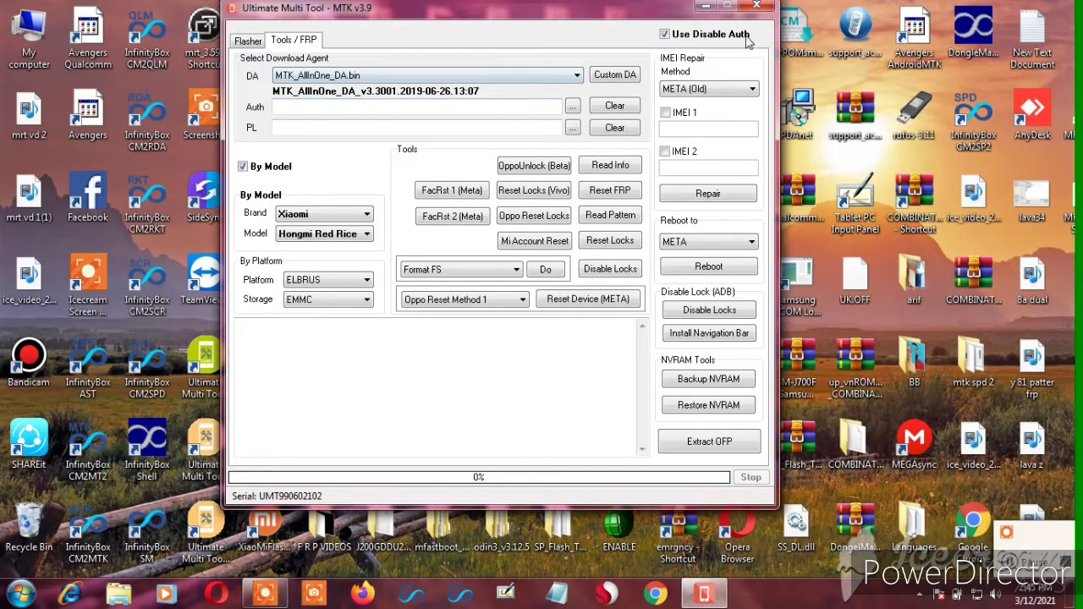
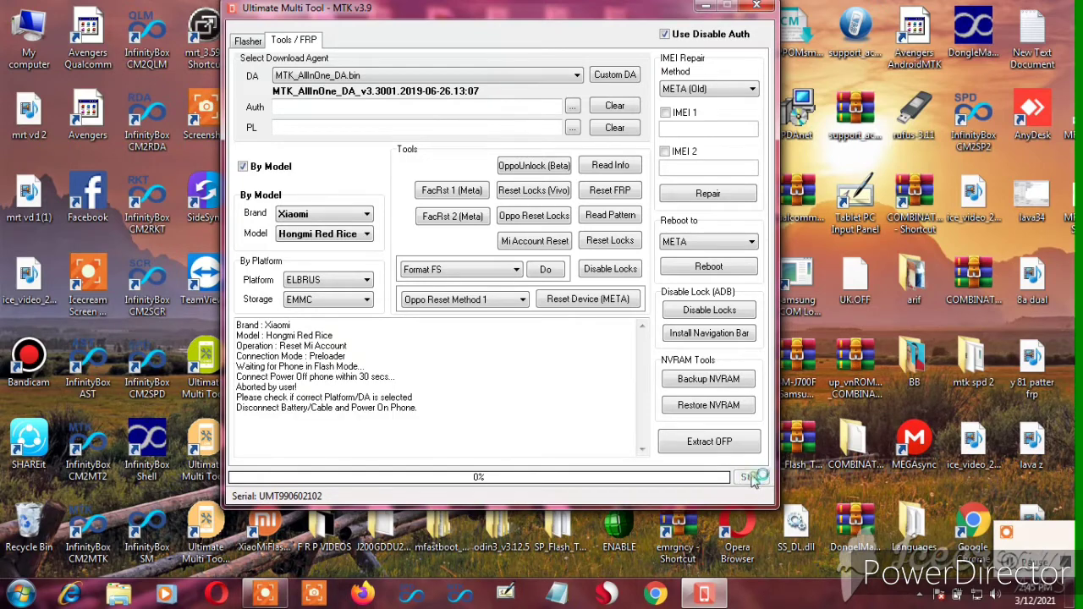
Step: Try Disable Auth from the Flasher functions, stop the operation, and return to the Tools / FRP functions
{"action": "left_click", "coordinate": [248, 39]}
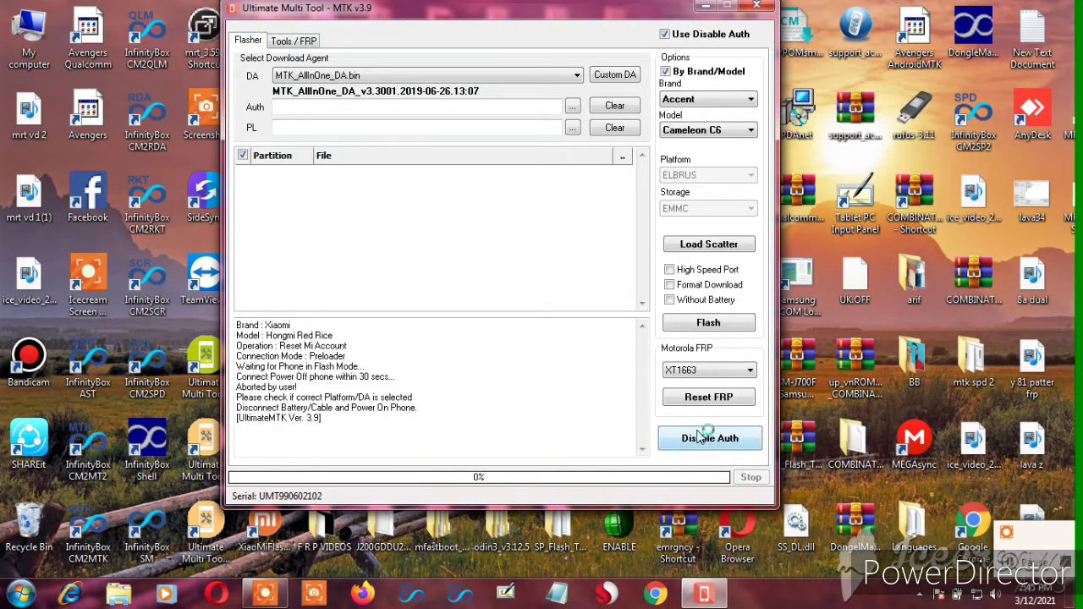
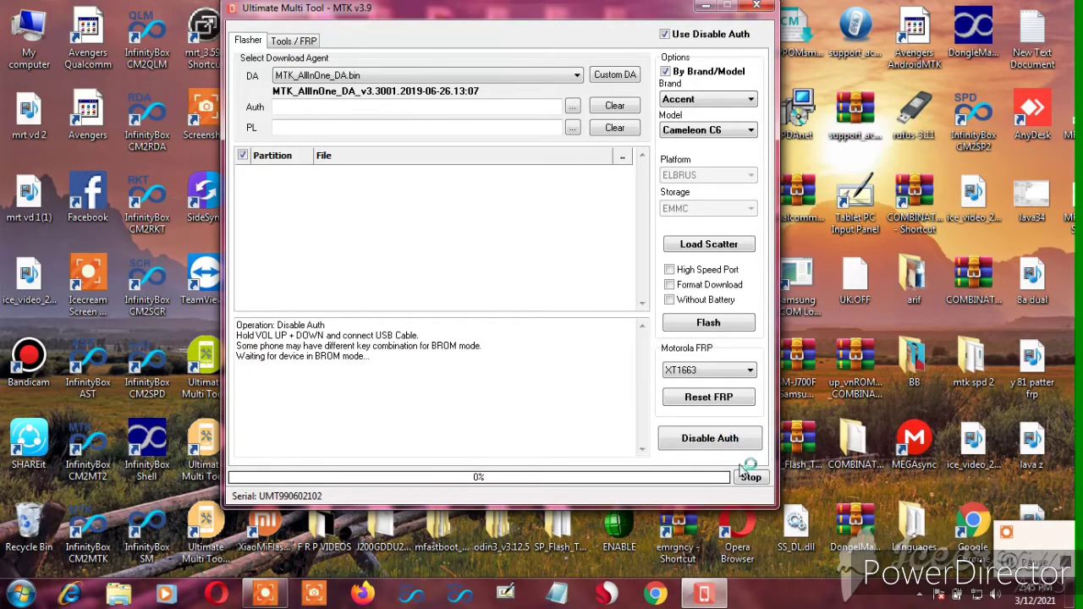
{"action": "left_click", "coordinate": [751, 479]}
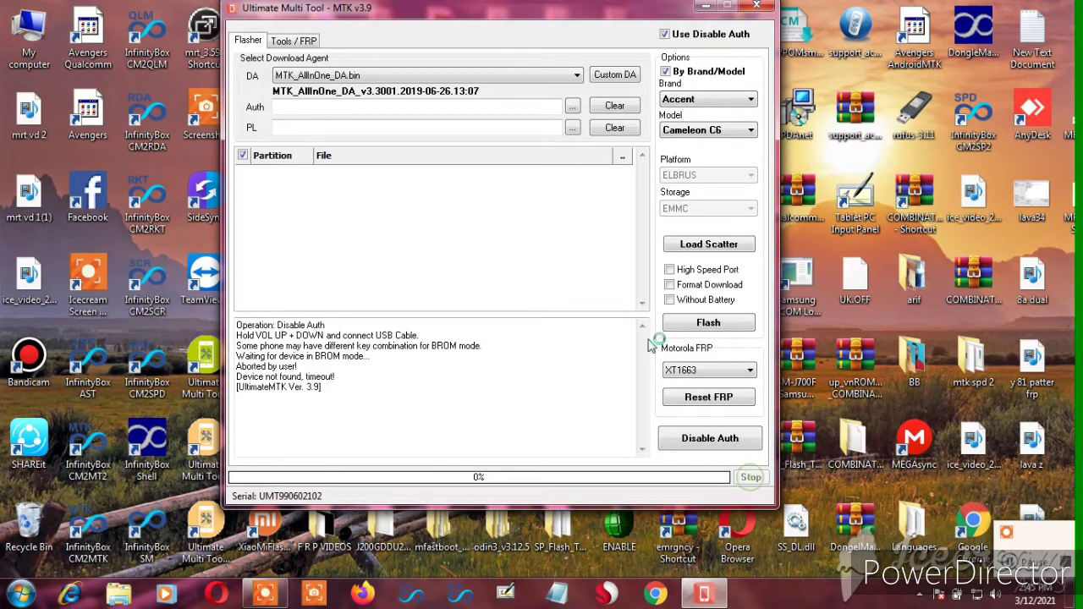
{"action": "left_click", "coordinate": [306, 40]}
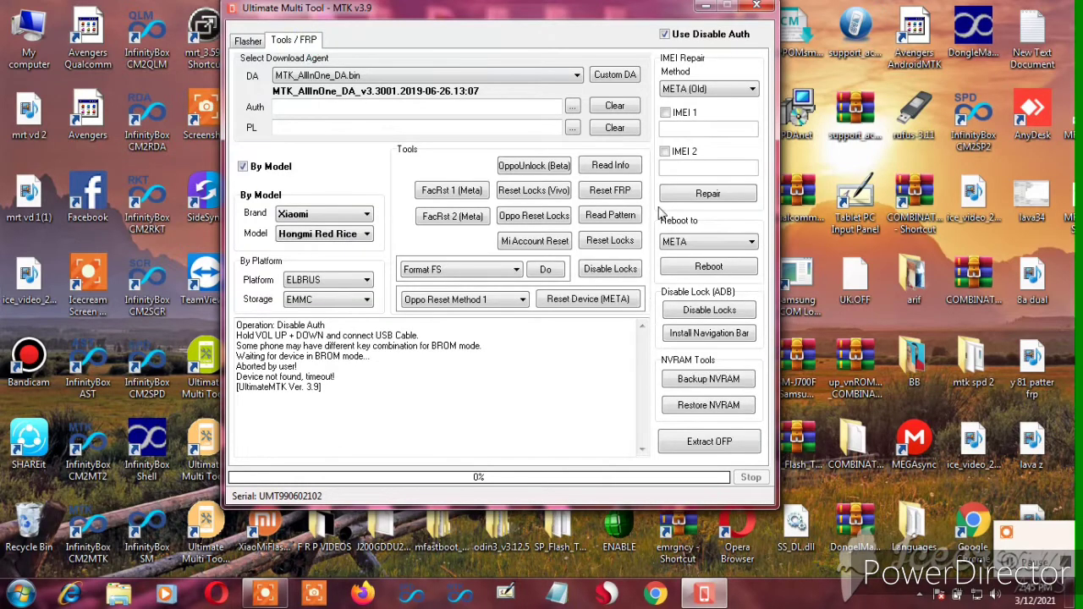
Step: Examine the available format operations, reboot modes and IMEI repair methods in the Tools / FRP functions
{"action": "left_click", "coordinate": [518, 269]}
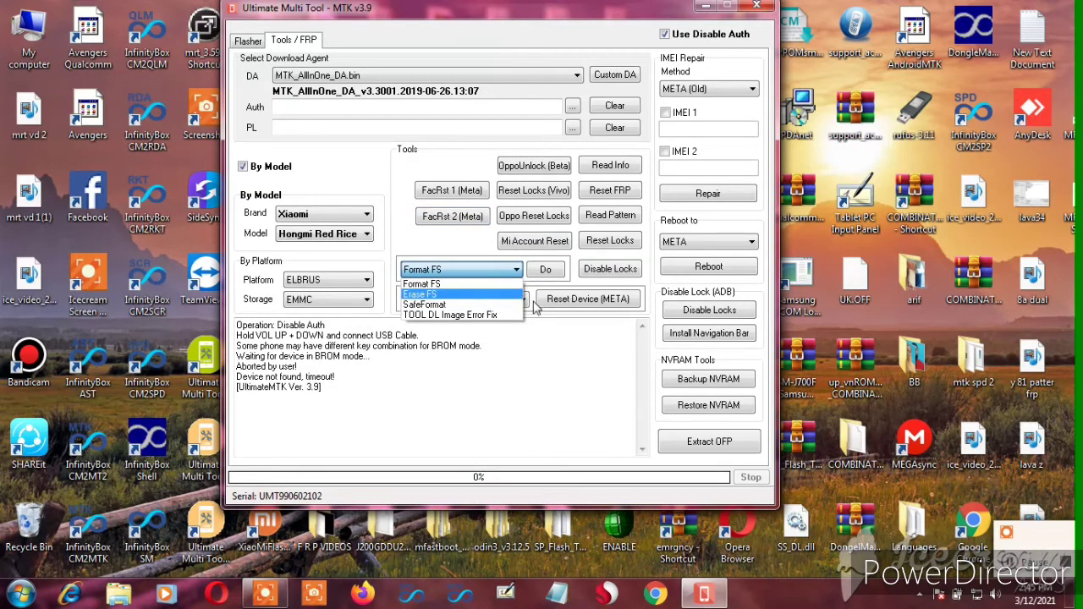
{"action": "left_click", "coordinate": [564, 342]}
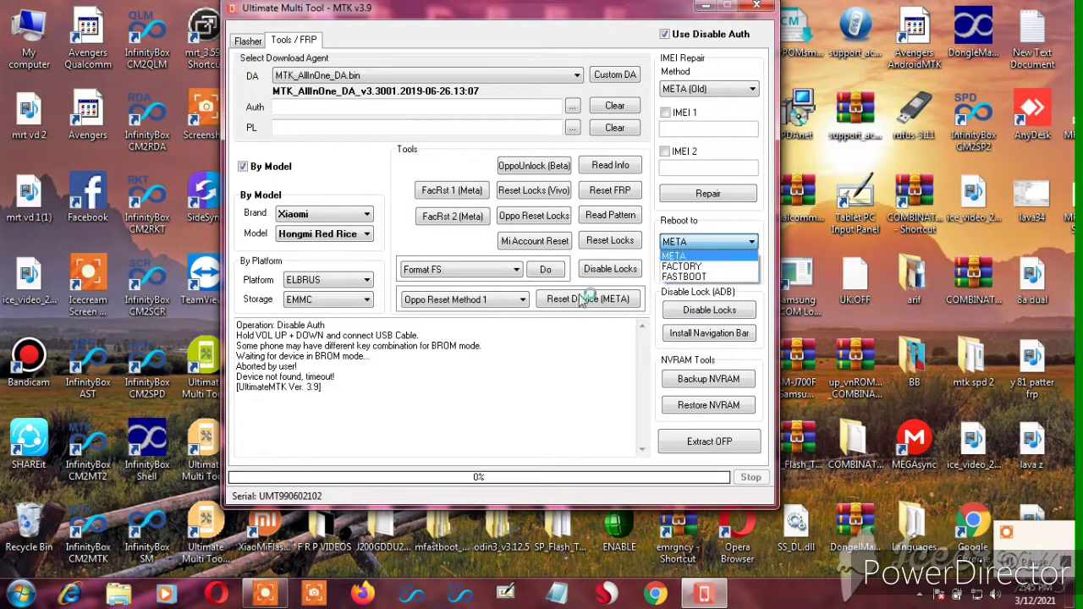
{"action": "left_click", "coordinate": [565, 339]}
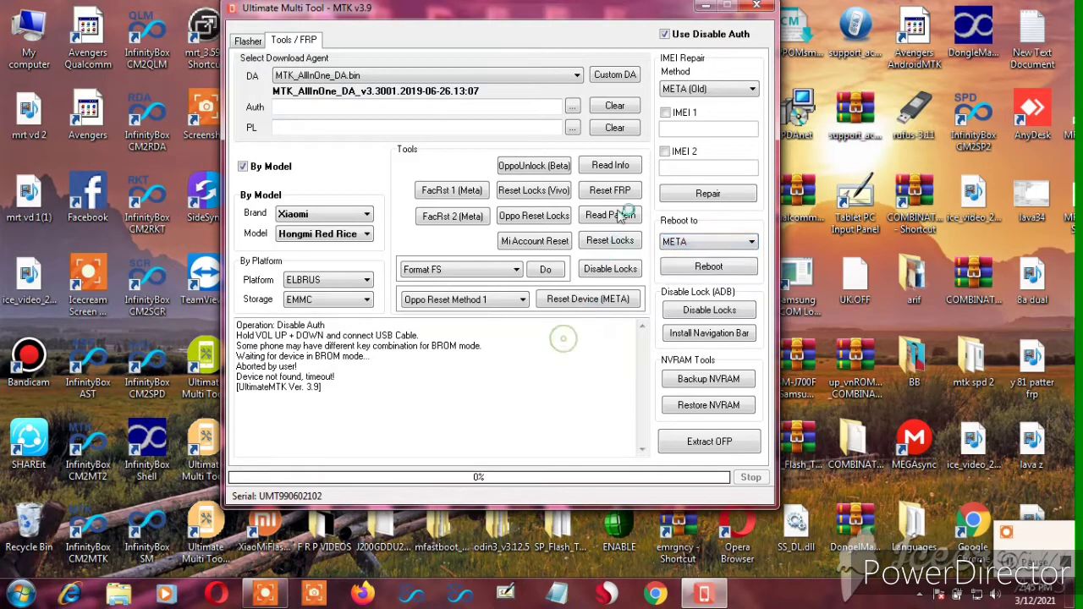
{"action": "left_click", "coordinate": [745, 91]}
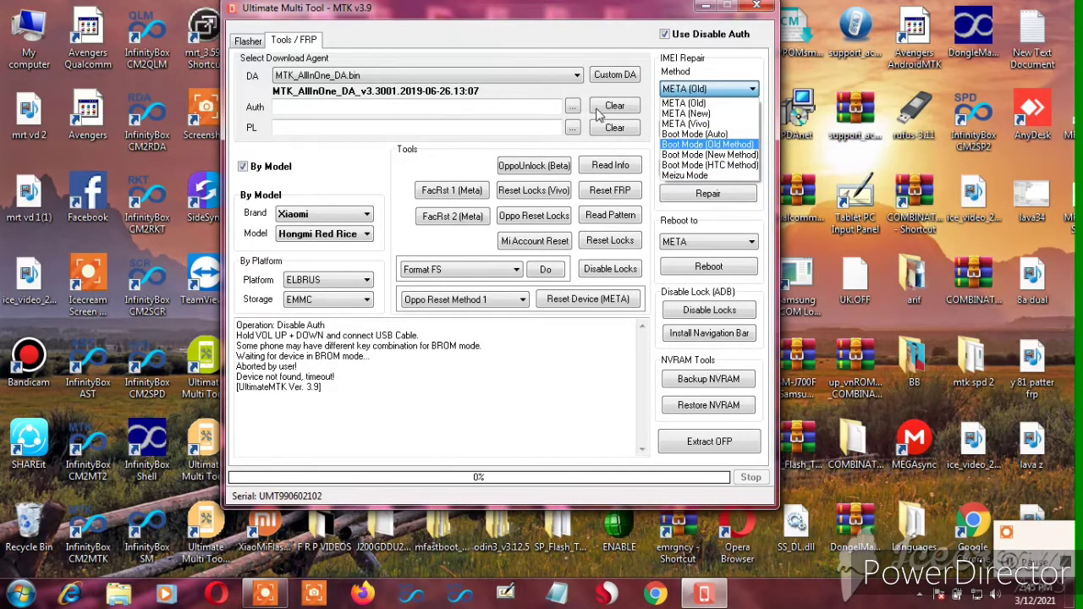
Step: Examine the available MTK_AllInOne_DA download agent files, keeping MTK_AllInOne_DA.bin selected
{"action": "left_click", "coordinate": [578, 77]}
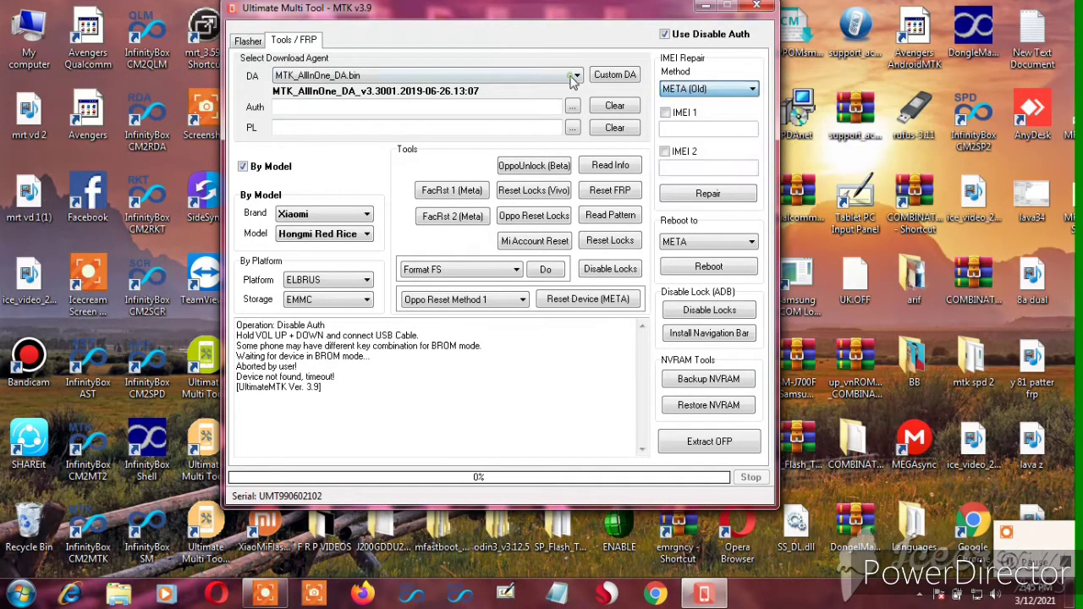
{"action": "left_click", "coordinate": [576, 76]}
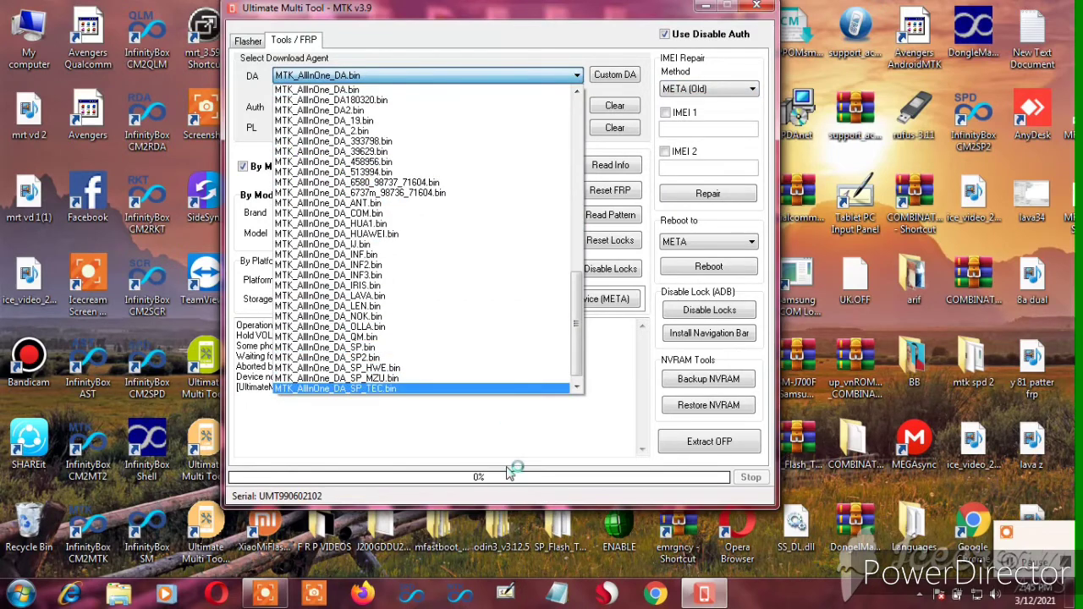
{"action": "left_click", "coordinate": [518, 428]}
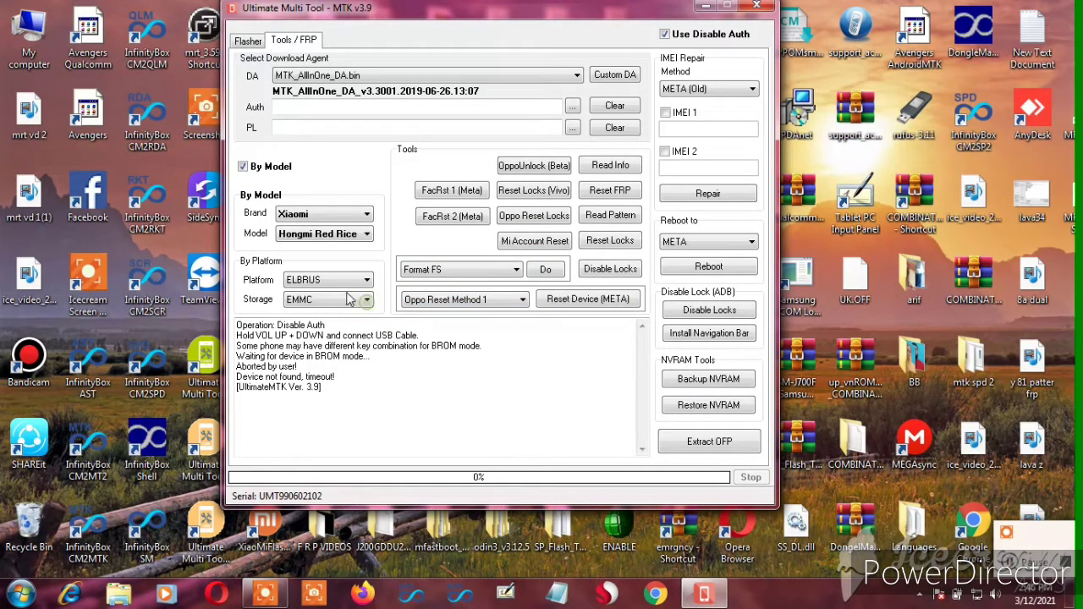
{"action": "left_click", "coordinate": [254, 170]}
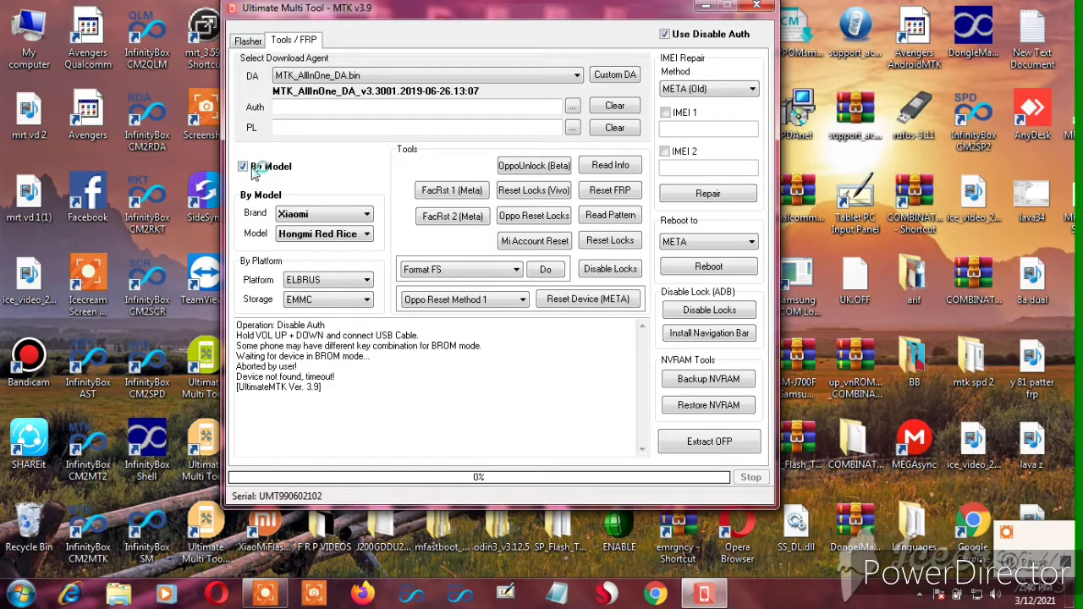
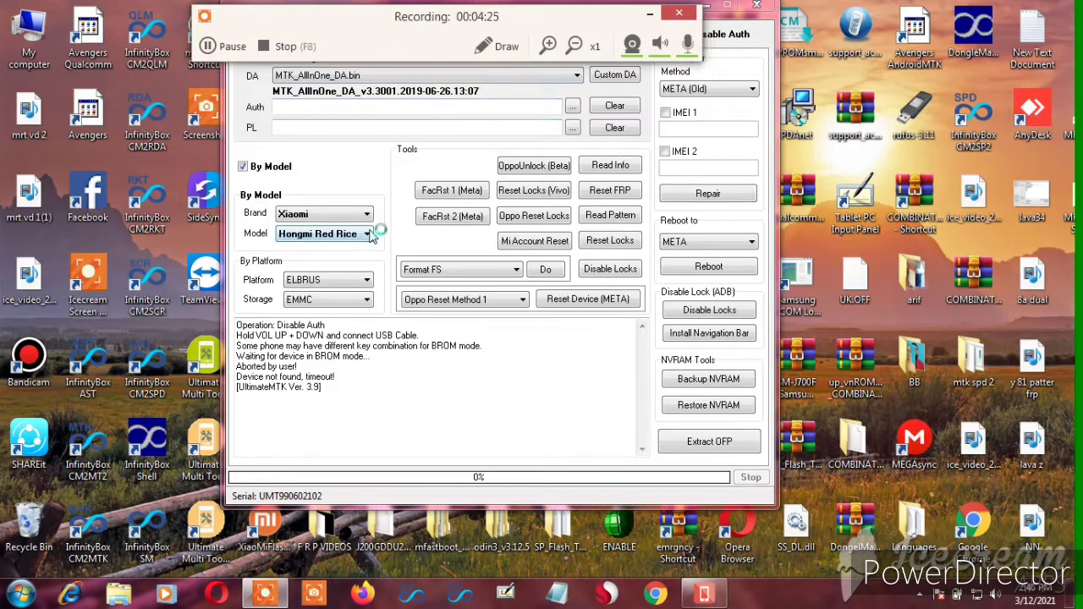
Step: Review the Xiaomi models again, then set the phone brand to Oppo and view its supported models
{"action": "left_click", "coordinate": [368, 234]}
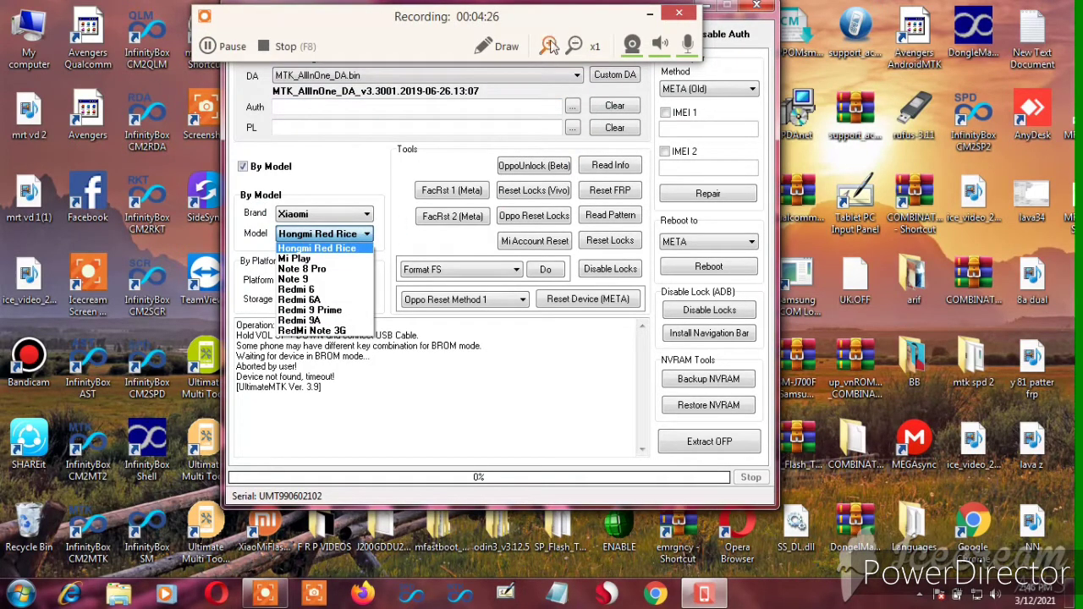
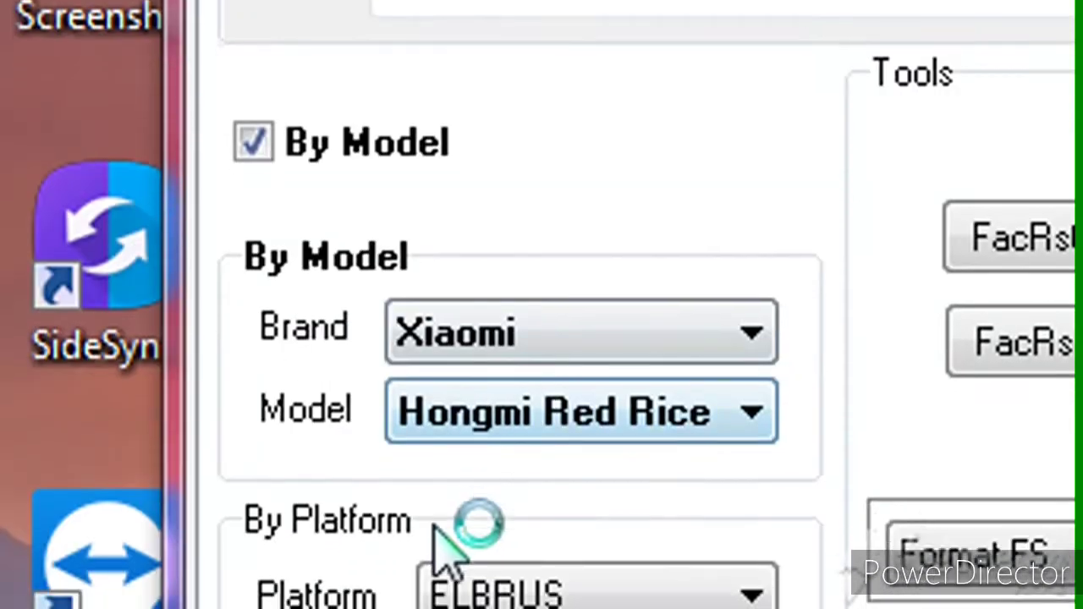
{"action": "left_click", "coordinate": [733, 335]}
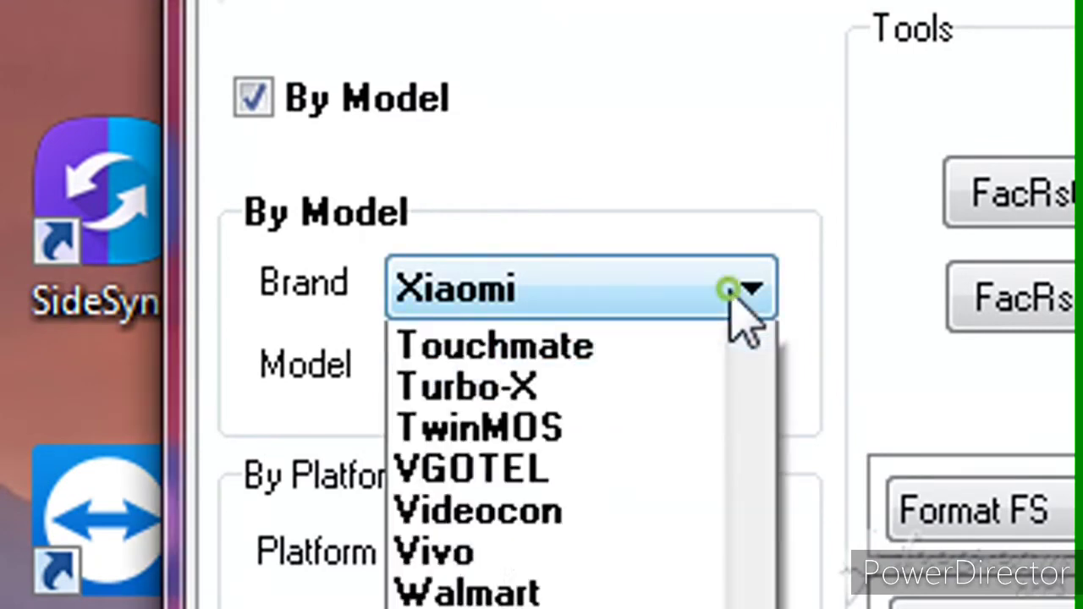
{"action": "scroll", "coordinate": [735, 306], "scroll_direction": "up", "scroll_amount": 4}
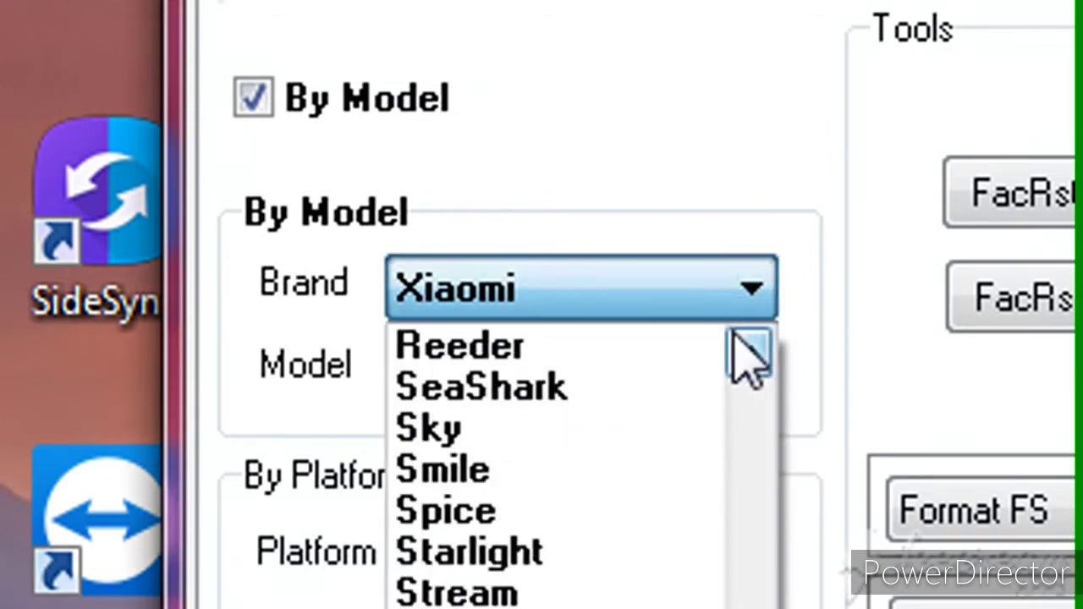
{"action": "key", "text": "o"}
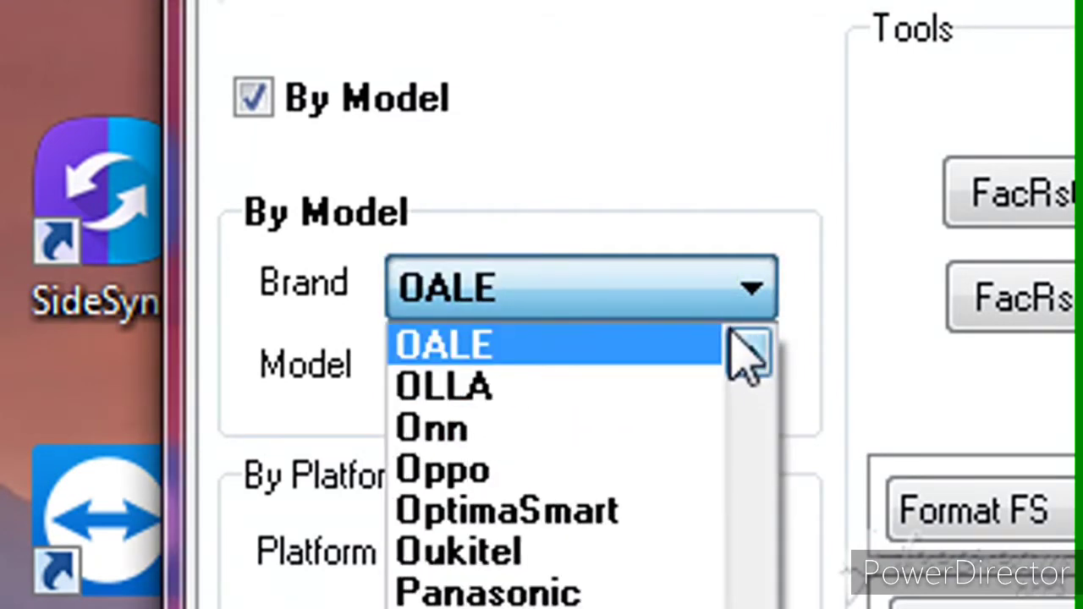
{"action": "left_click", "coordinate": [558, 474]}
{"action": "left_click", "coordinate": [652, 377]}
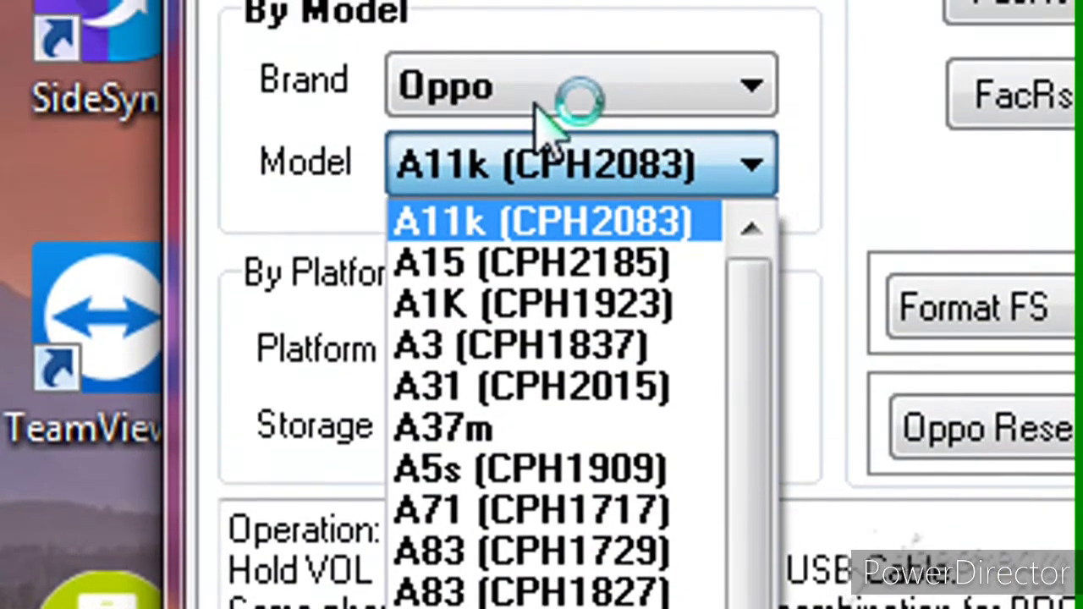
{"action": "left_click", "coordinate": [229, 158]}
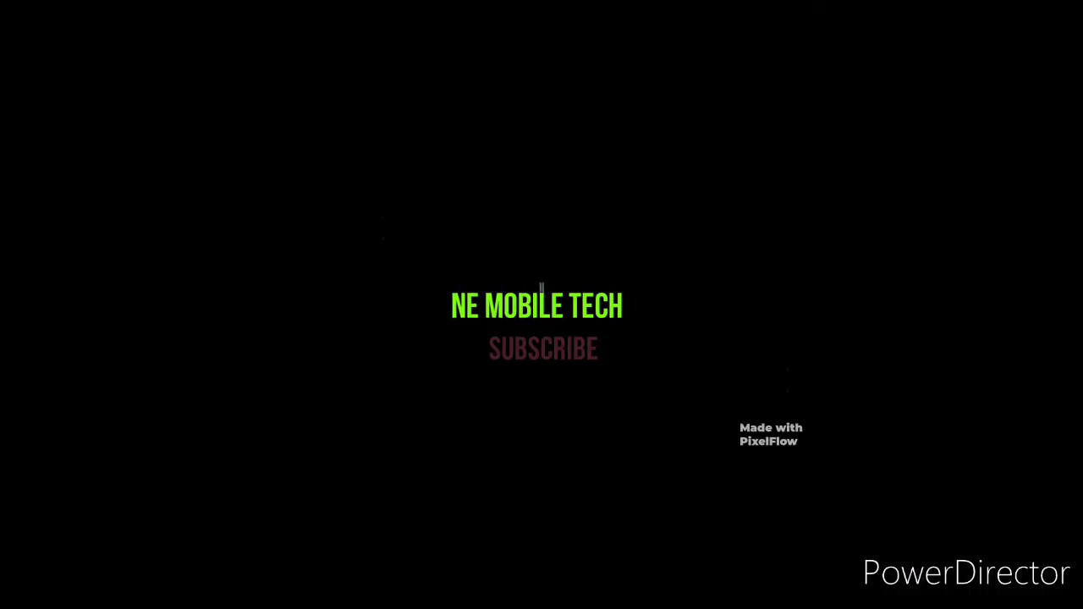